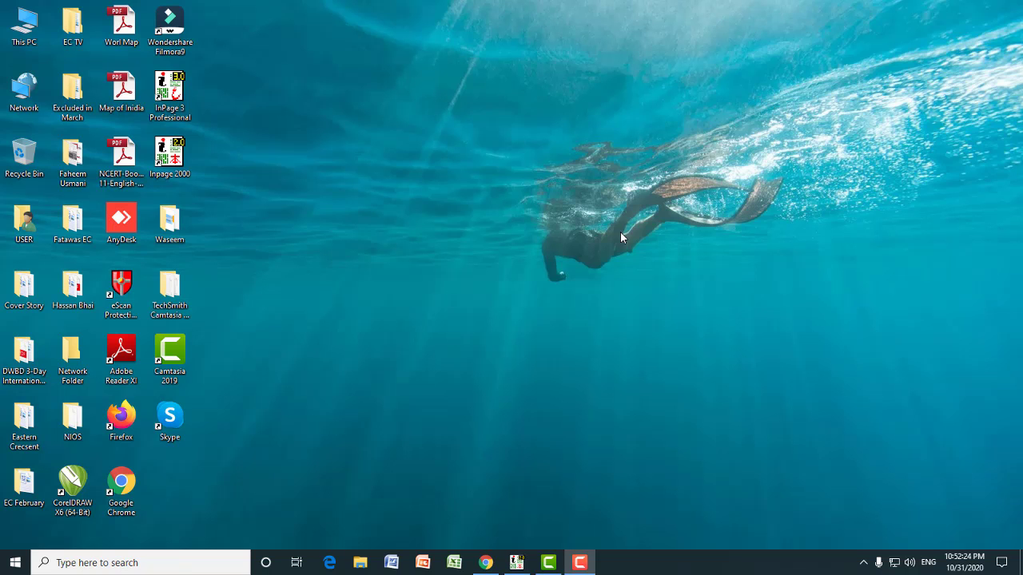
# Step: Look over the Waseem Computers channel's uploaded videos in the browser and switch to the HASANPUR document in InPage
pyautogui.click(485, 562)
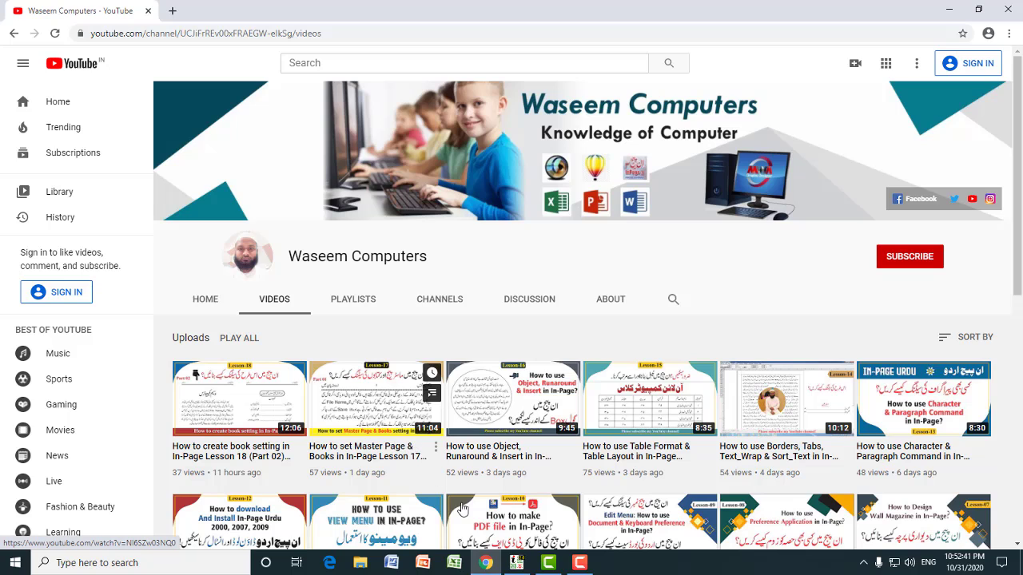
pyautogui.moveTo(514, 570)
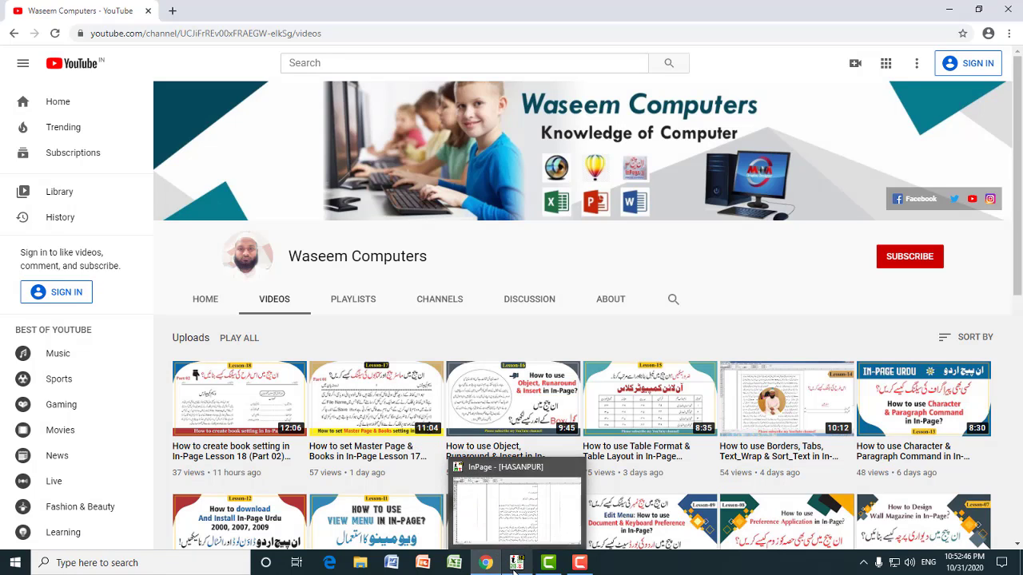
pyautogui.click(514, 569)
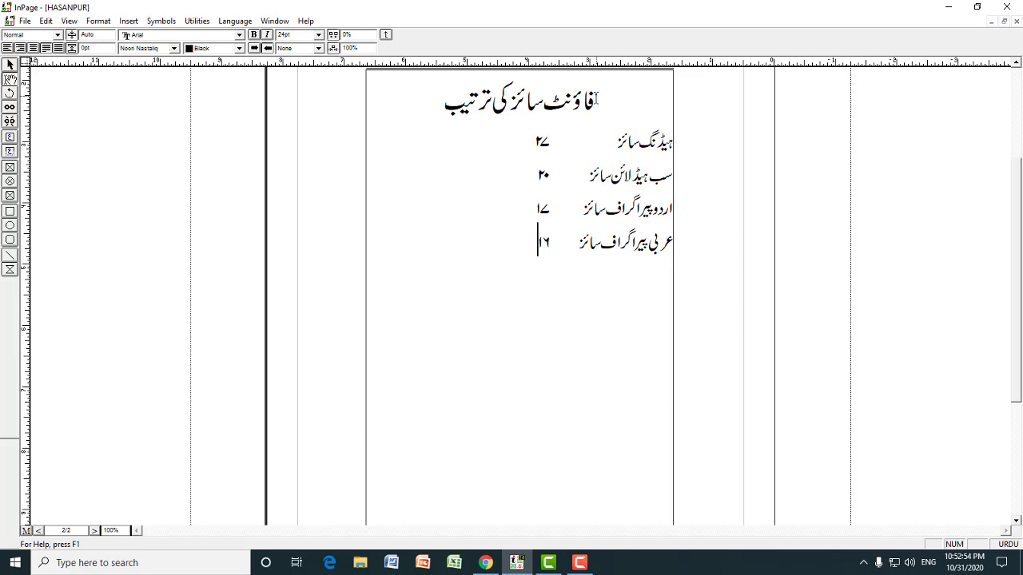
# Step: Review the list of font sizes on the document's second page and return to the start of the document
pyautogui.click(599, 101)
pyautogui.click(563, 214)
pyautogui.hotkey('ctrl', 'Home')
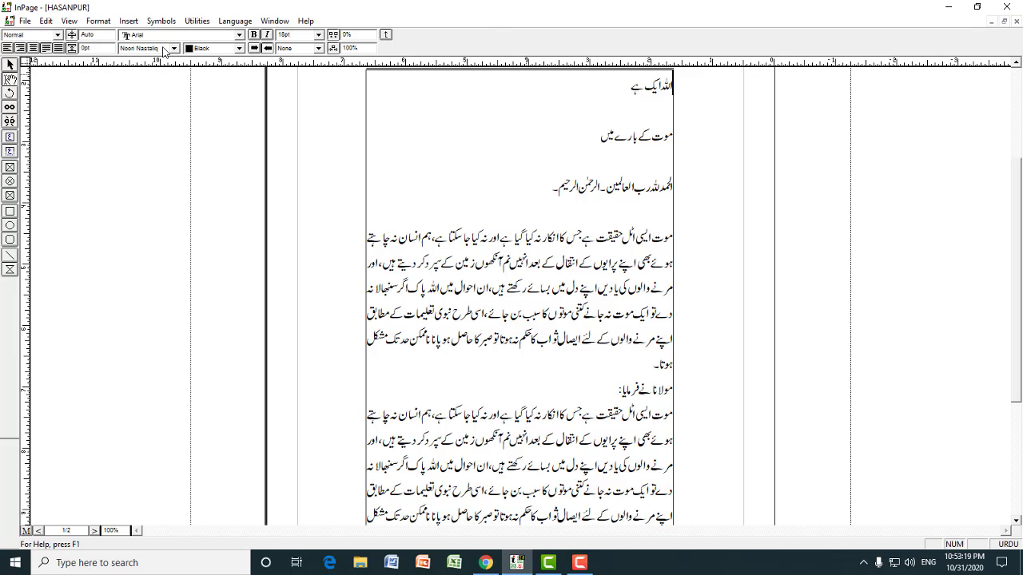
# Step: Create a new style sheet named Heading and assign H as its key equivalent
pyautogui.click(95, 23)
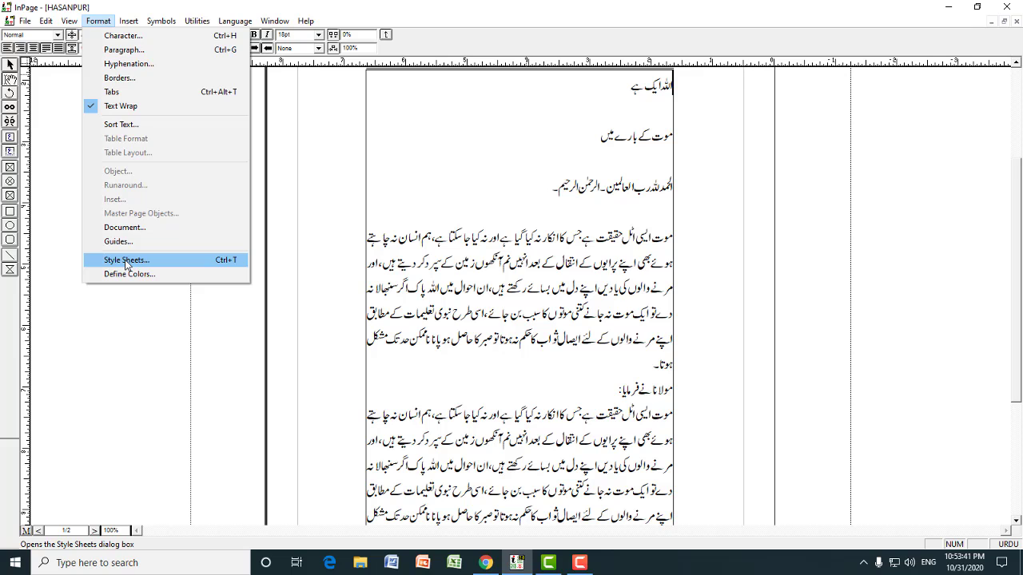
pyautogui.click(126, 261)
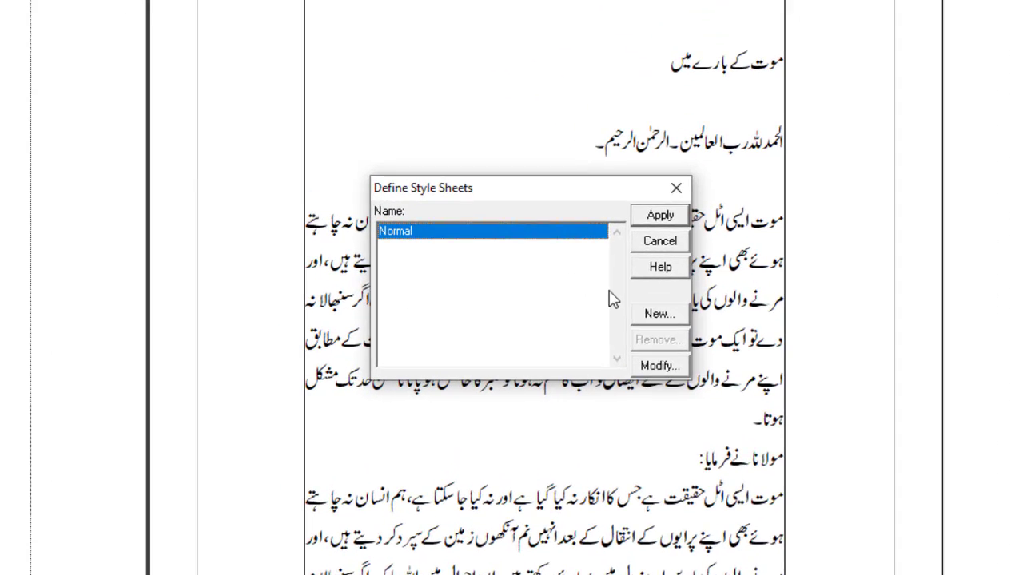
pyautogui.click(675, 321)
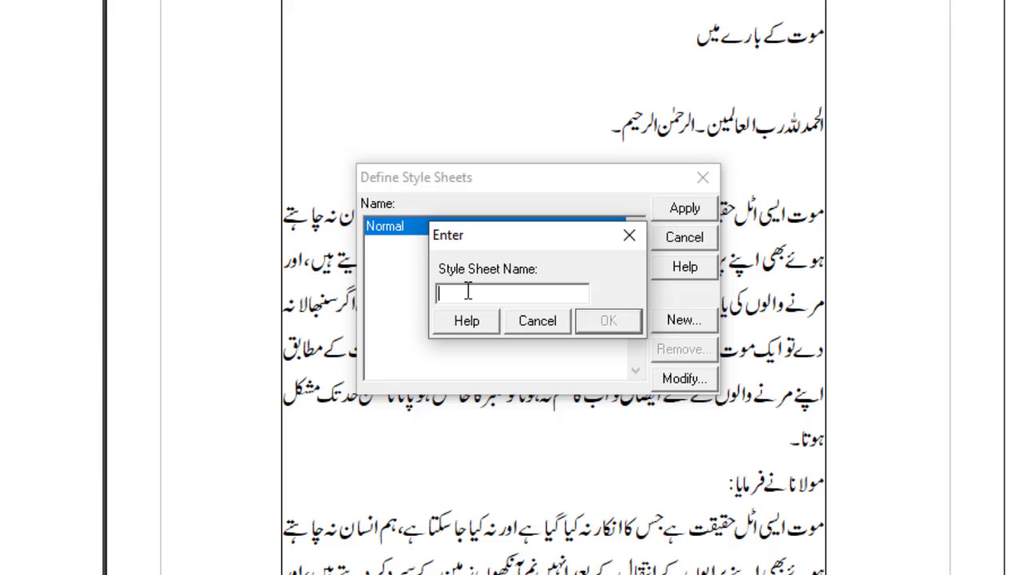
pyautogui.write('Heading')
pyautogui.click(607, 320)
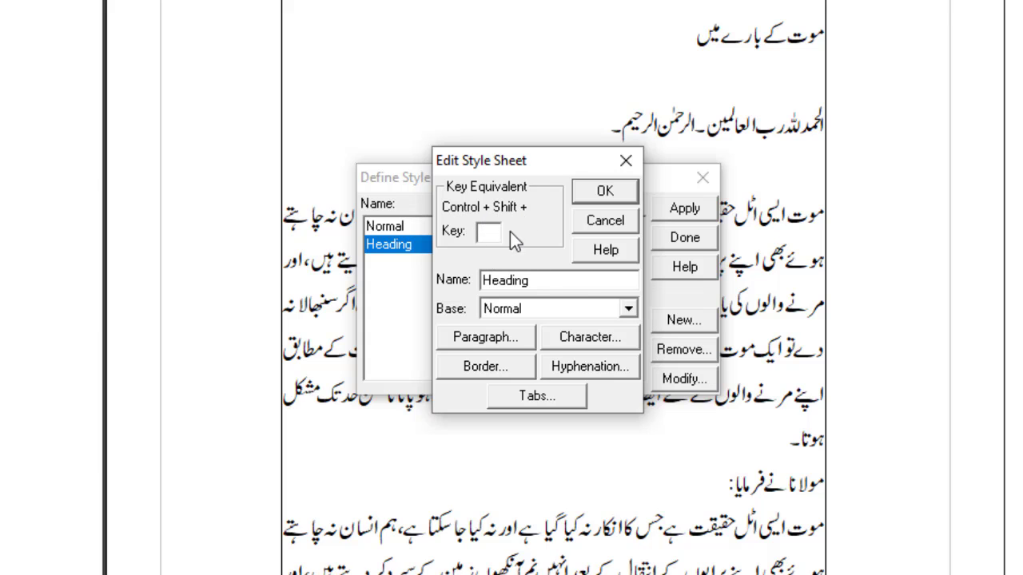
pyautogui.click(484, 234)
pyautogui.write('F')
pyautogui.press('BackSpace')
pyautogui.write('H')
# Step: Set the Heading style's character size to 27 and its Urdu font to Noori Nastaliq
pyautogui.click(596, 341)
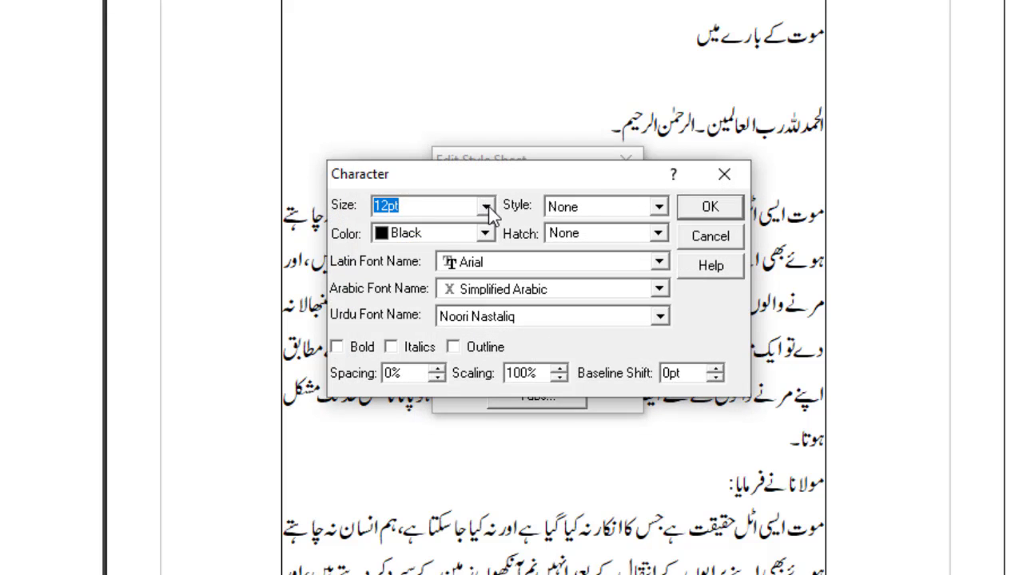
pyautogui.click(487, 209)
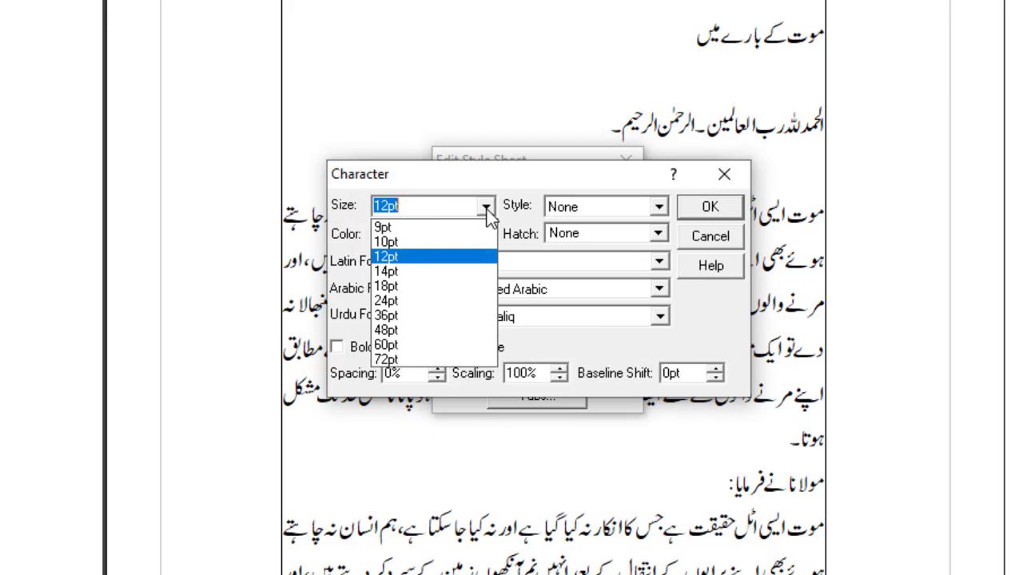
pyautogui.click(414, 206)
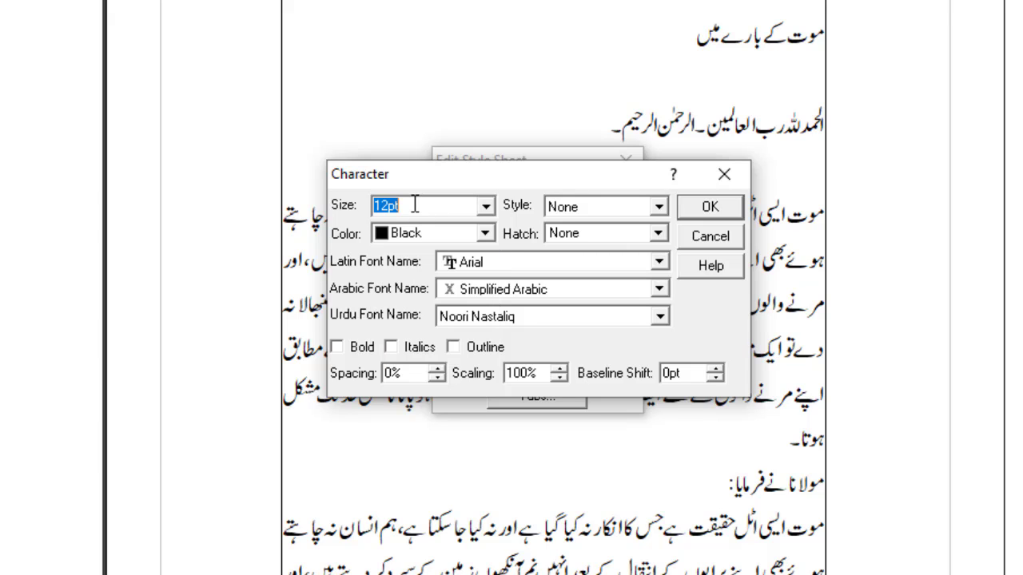
pyautogui.write('27')
pyautogui.click(458, 318)
pyautogui.click(458, 327)
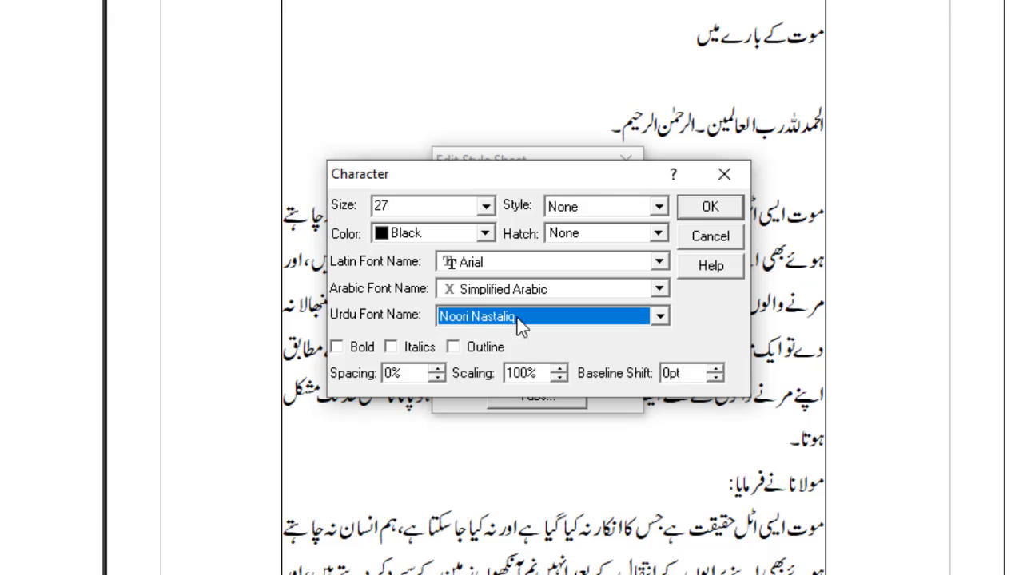
pyautogui.click(709, 207)
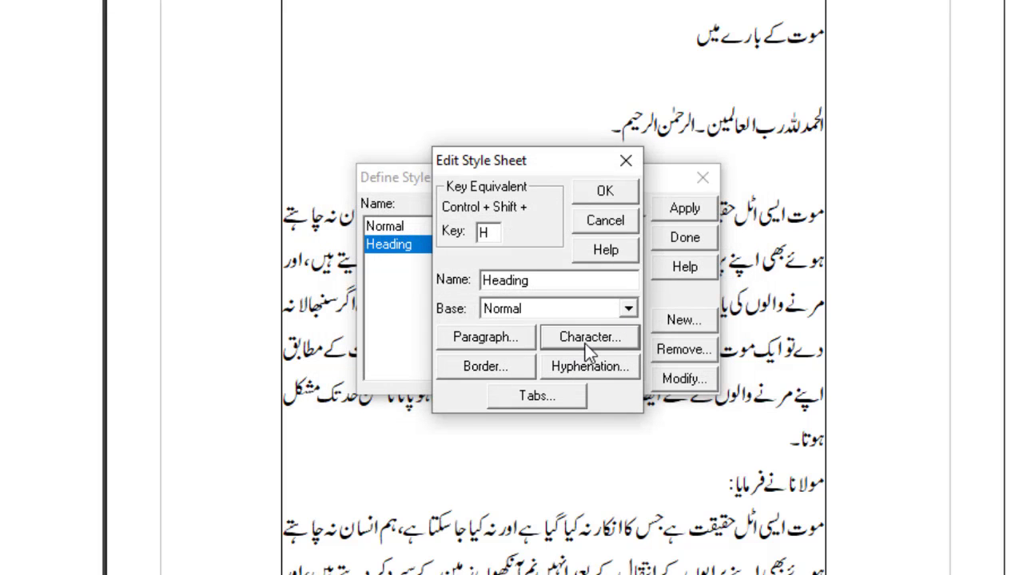
# Step: Set the Heading style's paragraph alignment to Centered and apply the style to the document's first line
pyautogui.click(485, 340)
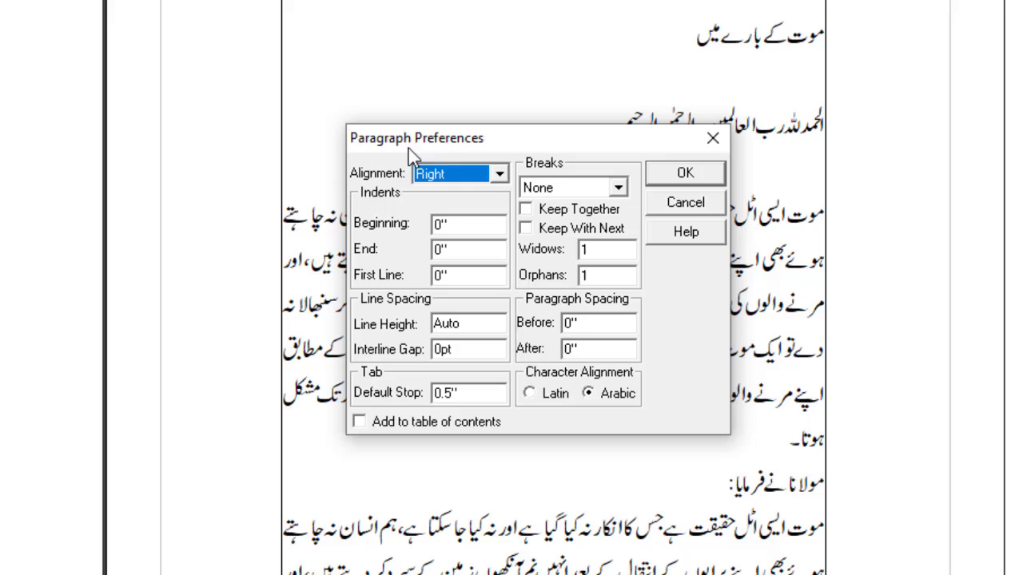
pyautogui.click(498, 175)
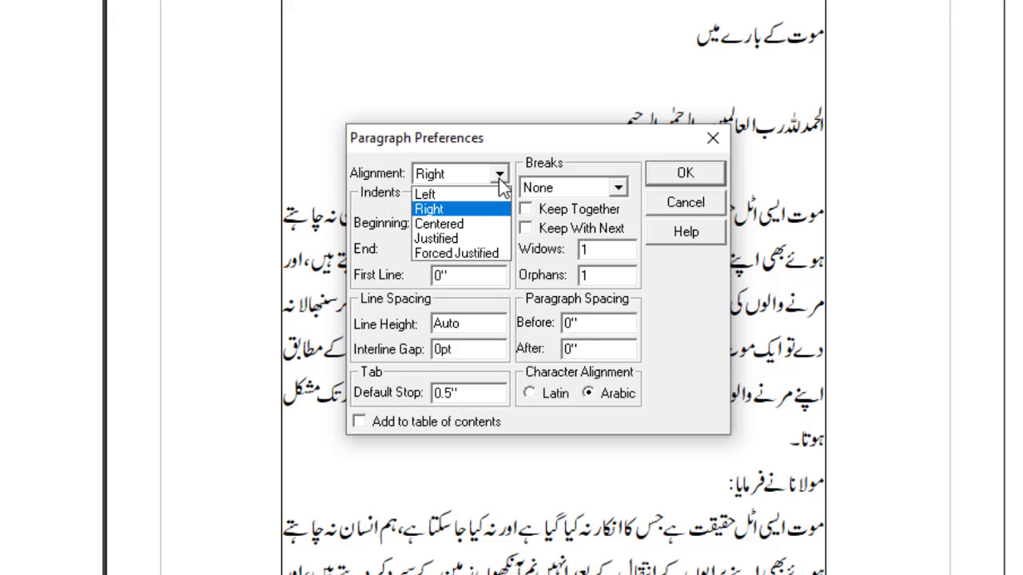
pyautogui.click(432, 226)
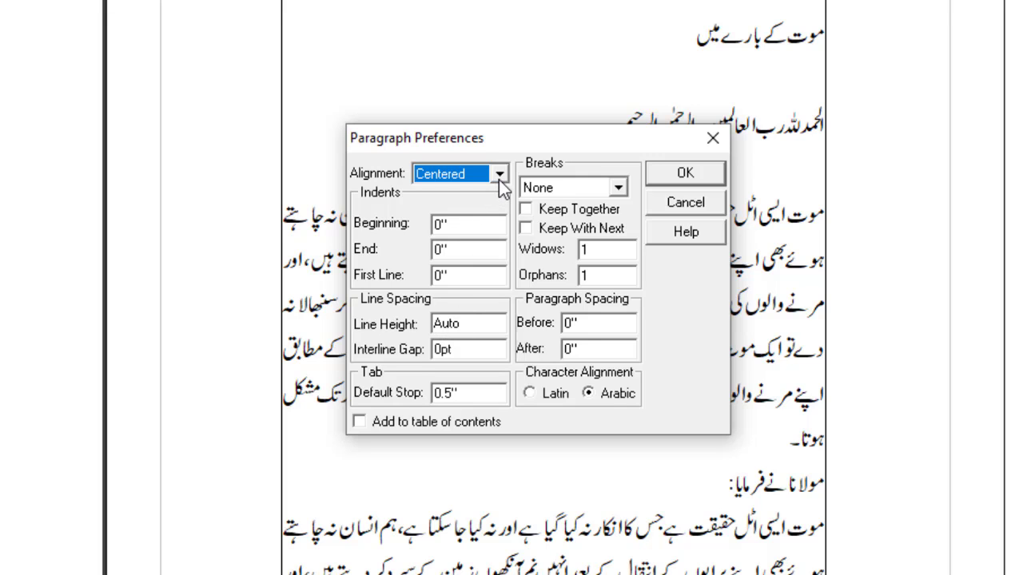
pyautogui.click(680, 176)
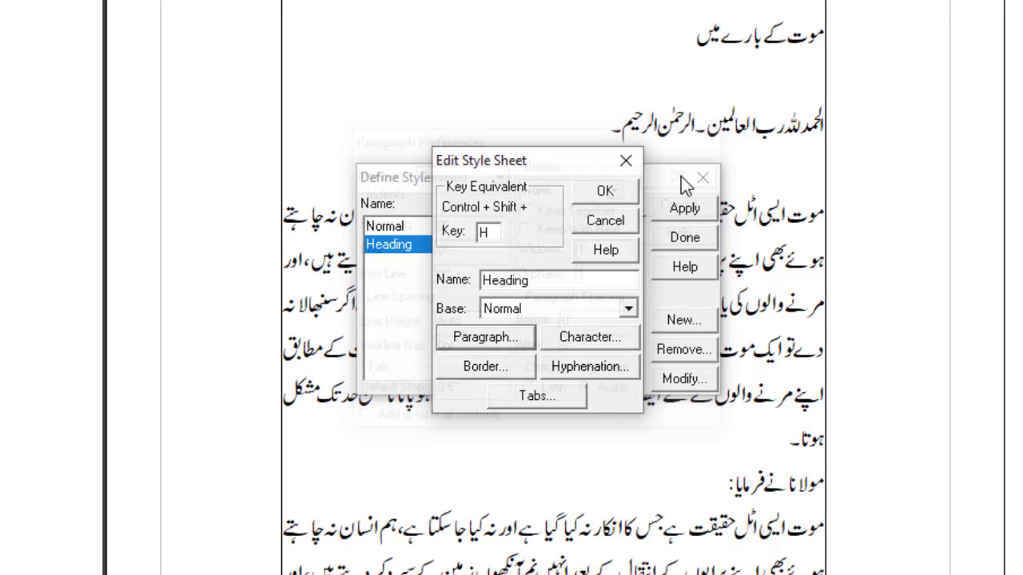
pyautogui.click(603, 194)
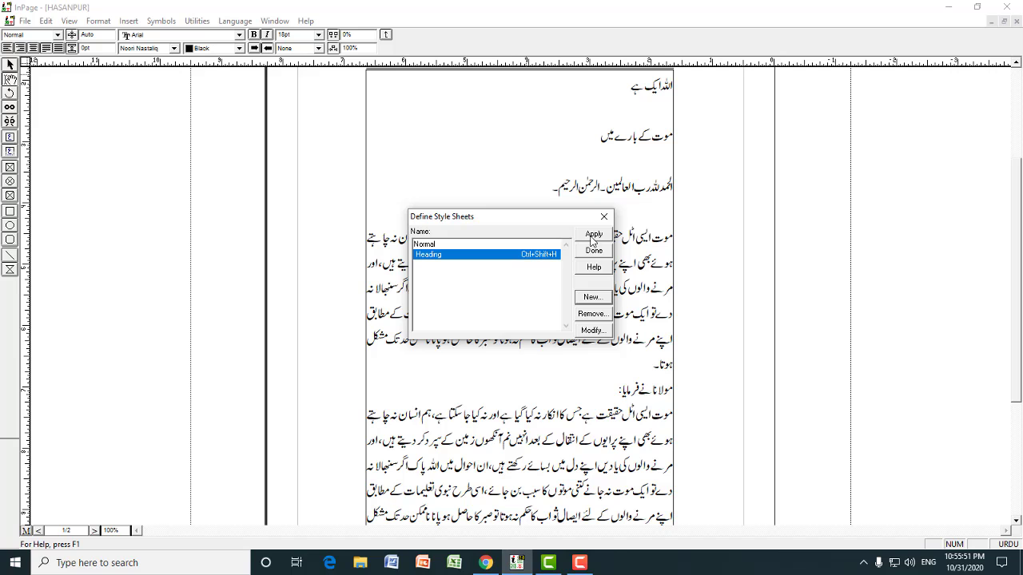
pyautogui.click(592, 236)
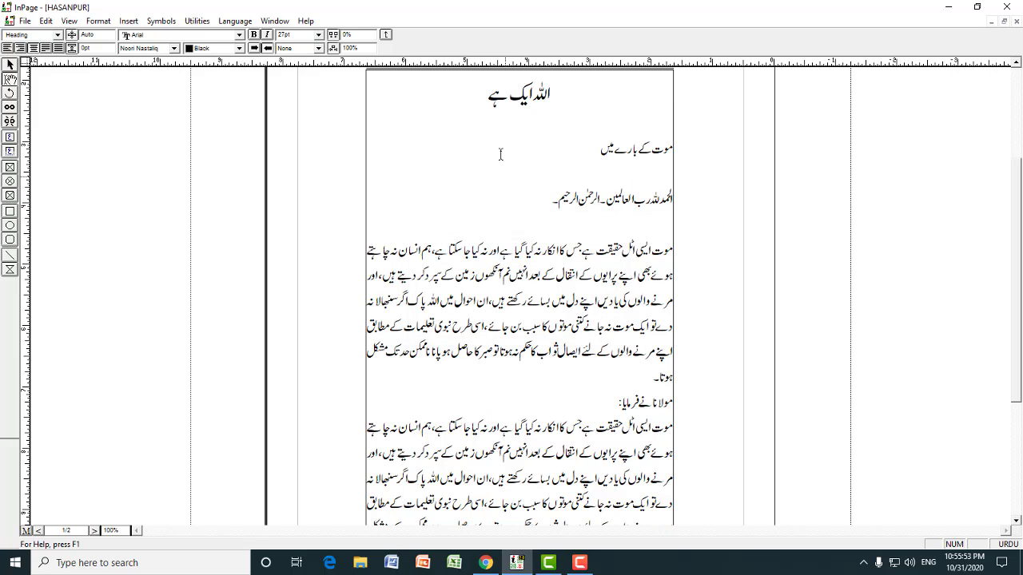
# Step: Examine the styled heading line at 200% zoom and check its font size
pyautogui.hotkey('ctrl', '2')
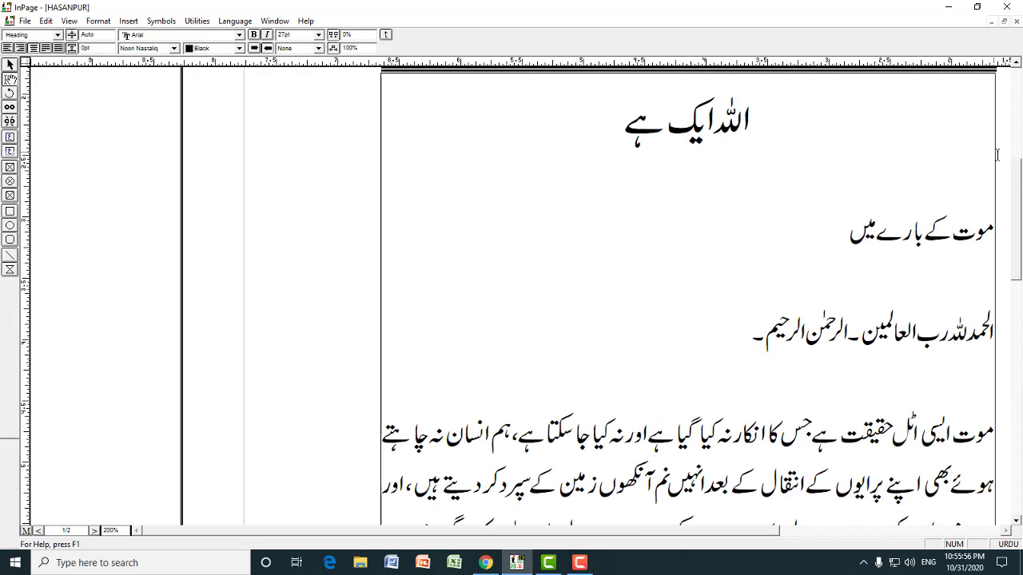
pyautogui.scroll(3, 827, 391)
pyautogui.moveTo(762, 531); pyautogui.dragTo(859, 531)
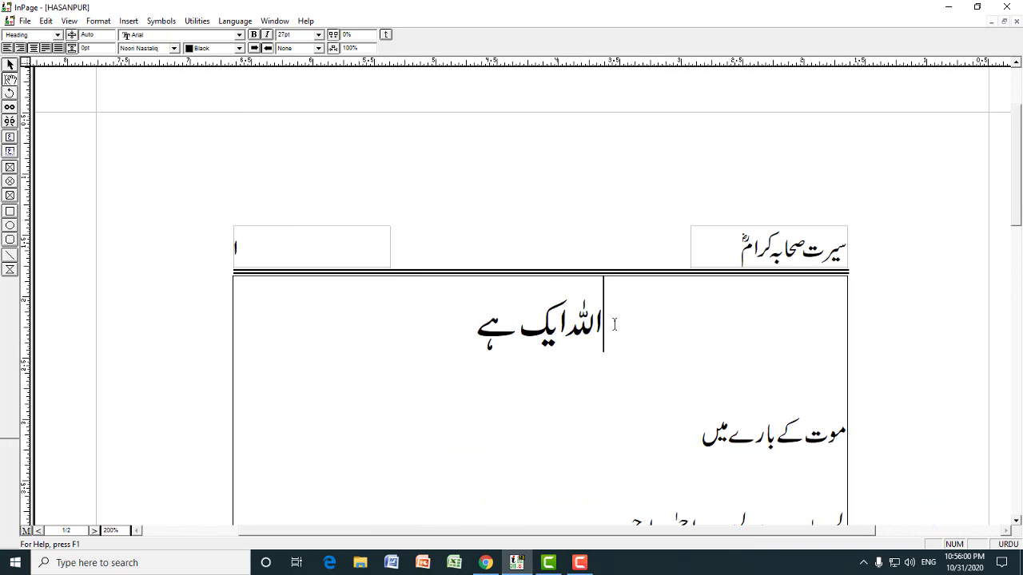
pyautogui.moveTo(612, 327); pyautogui.dragTo(482, 327)
pyautogui.moveTo(620, 320); pyautogui.dragTo(518, 320)
pyautogui.press('Left')
pyautogui.press('Left')
pyautogui.moveTo(621, 320); pyautogui.dragTo(480, 324)
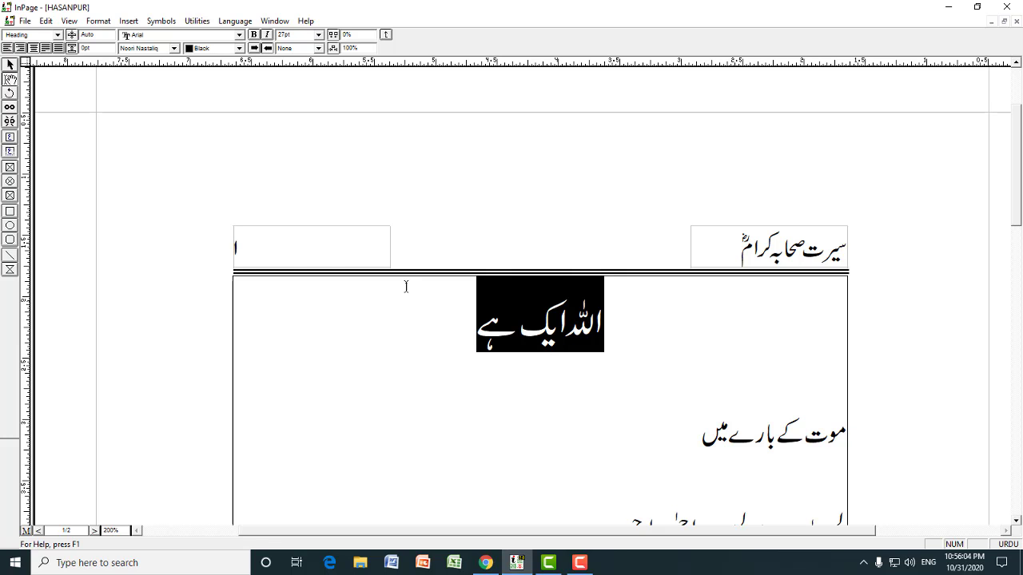
pyautogui.click(318, 35)
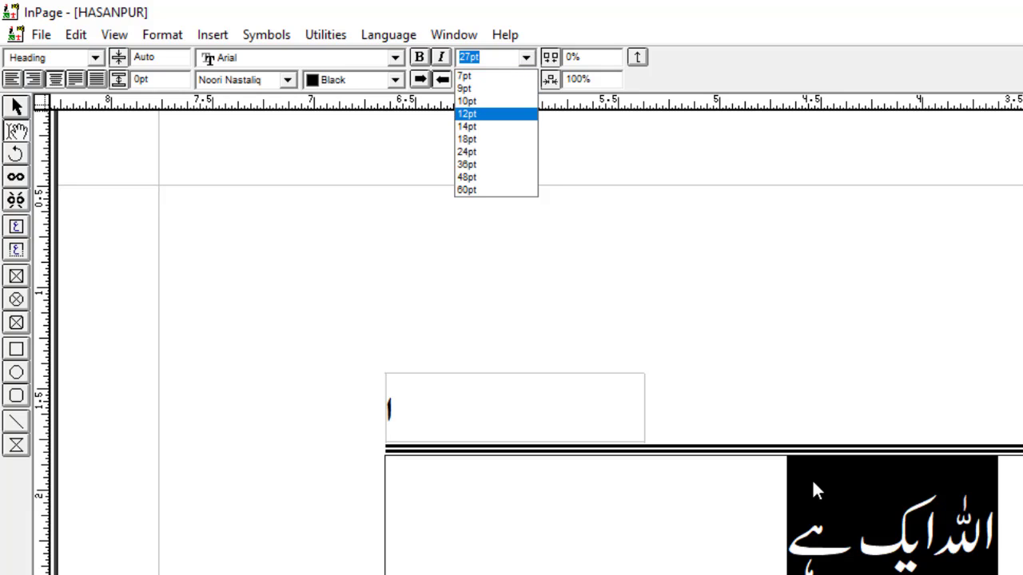
pyautogui.click(466, 60)
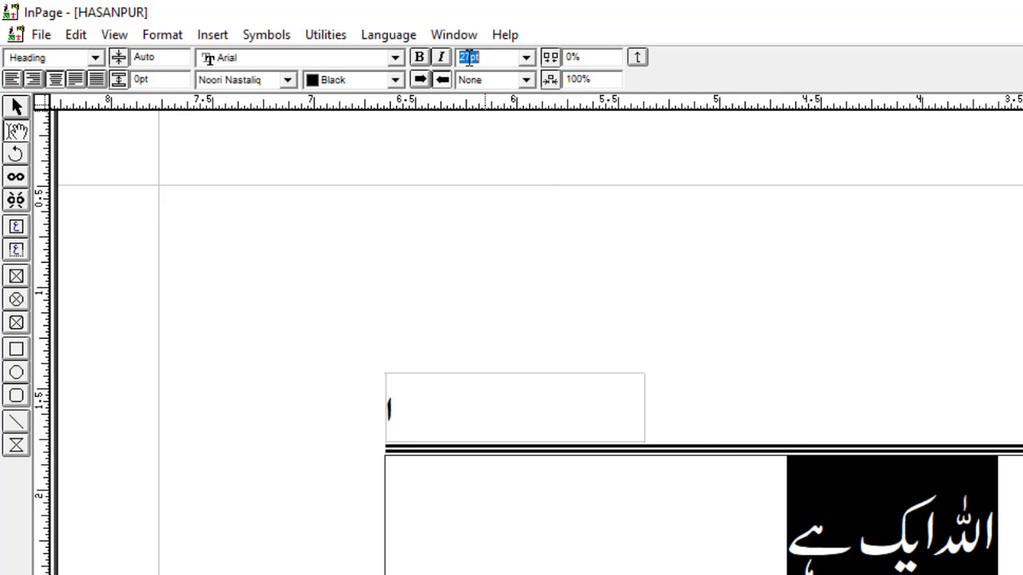
pyautogui.click(857, 561)
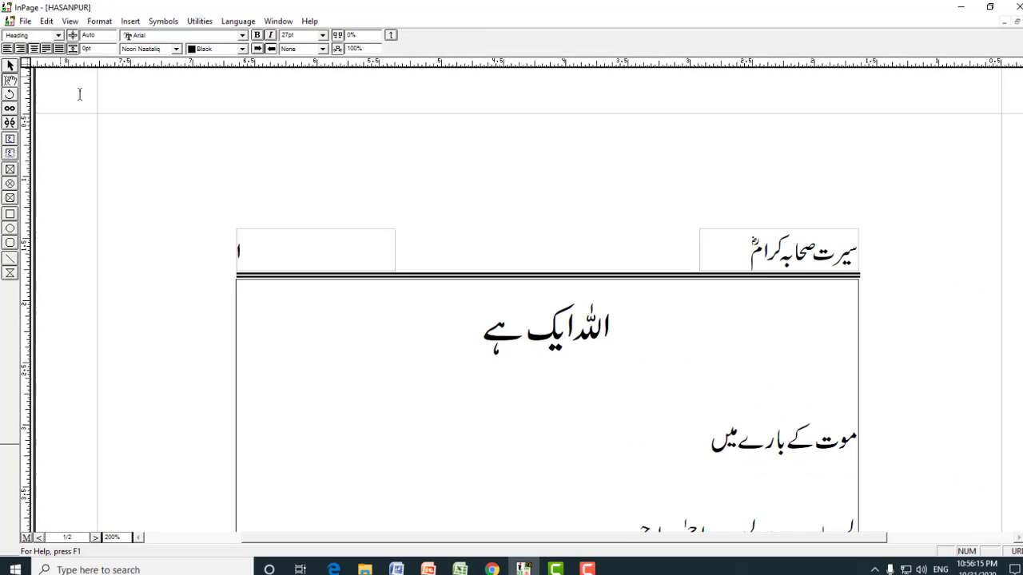
pyautogui.moveTo(621, 323)
pyautogui.mouseDown()
pyautogui.moveTo(456, 328)
pyautogui.moveTo(613, 318)
pyautogui.mouseUp()
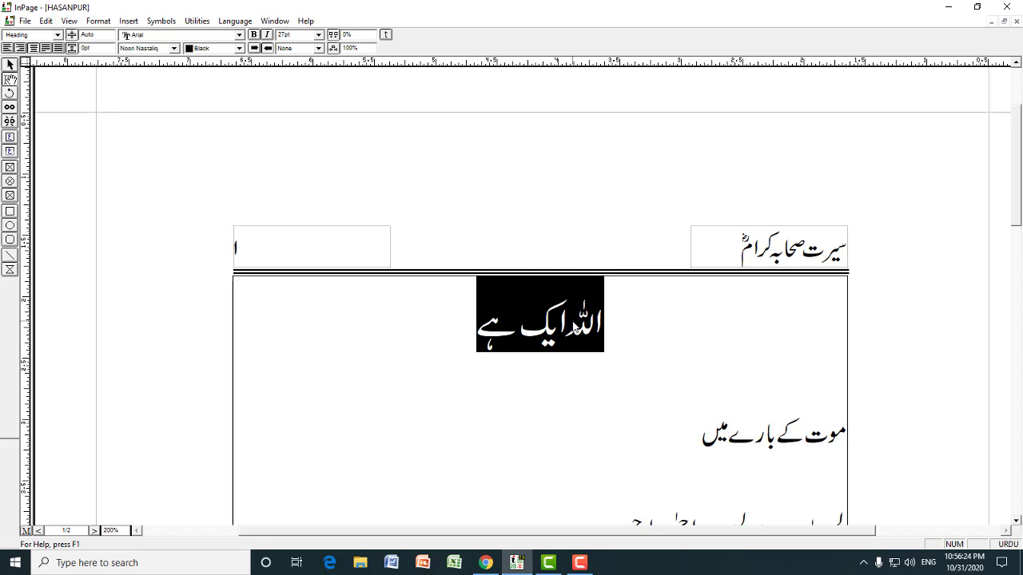
pyautogui.click(574, 326)
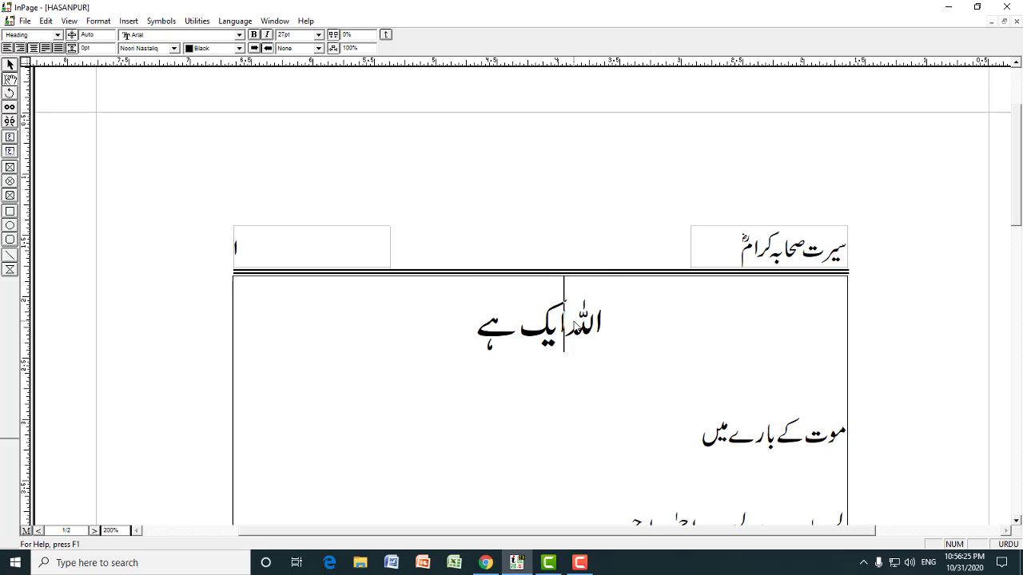
pyautogui.click(619, 322)
pyautogui.click(556, 337)
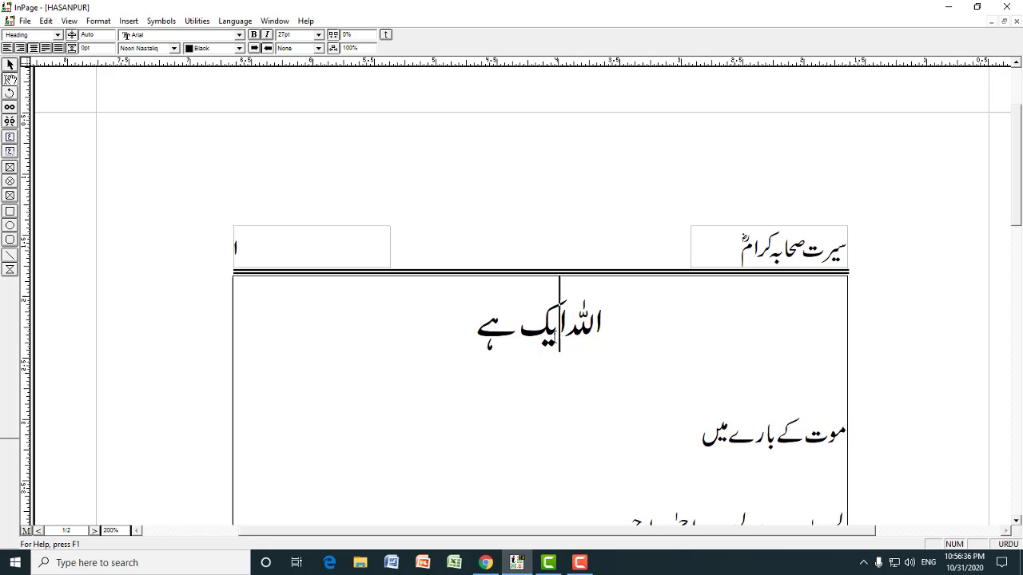
# Step: With the cursor in the line below the heading, create a style sheet named Sub Heading with 9 as its key equivalent
pyautogui.click(754, 439)
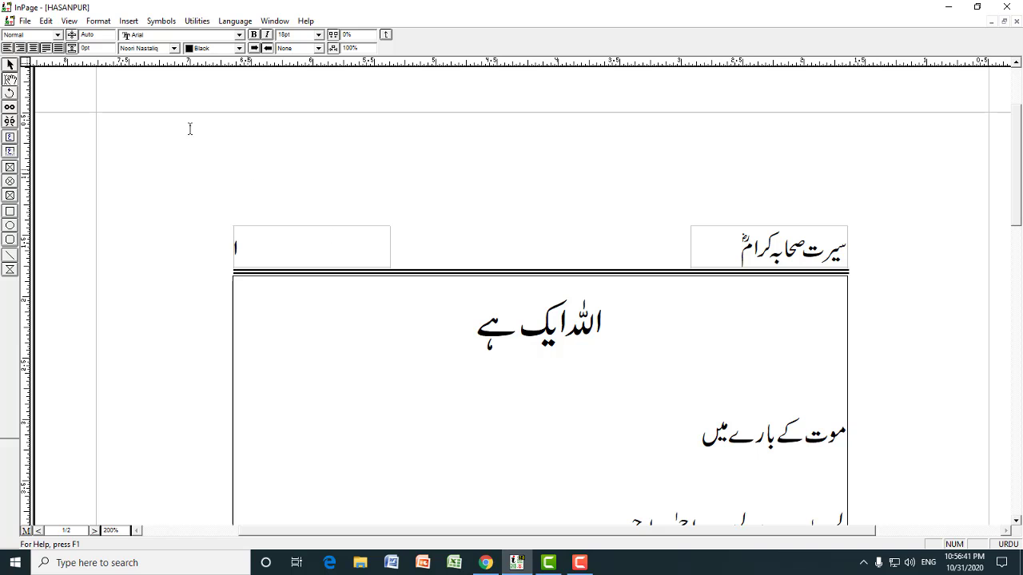
pyautogui.click(97, 22)
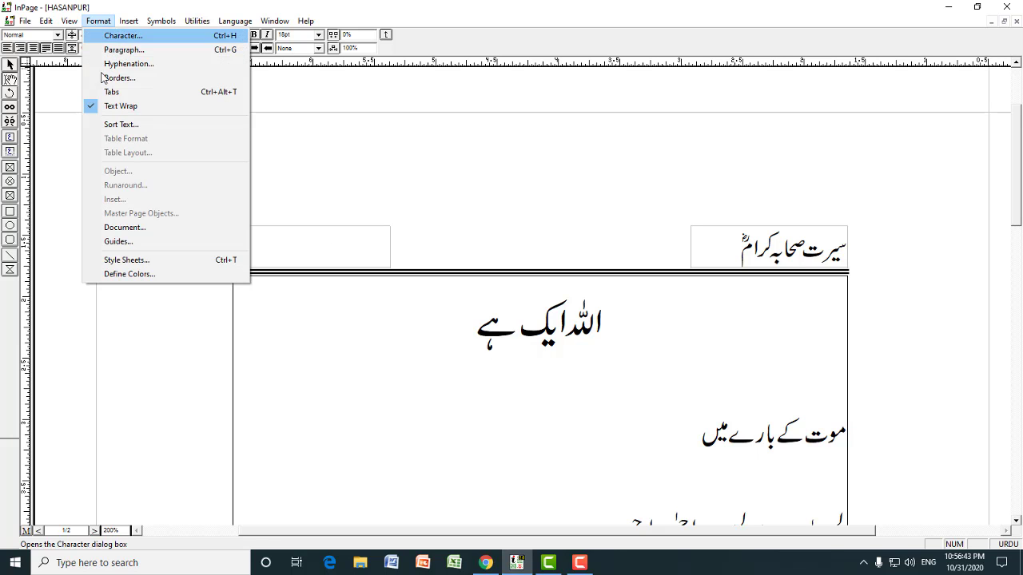
pyautogui.click(125, 260)
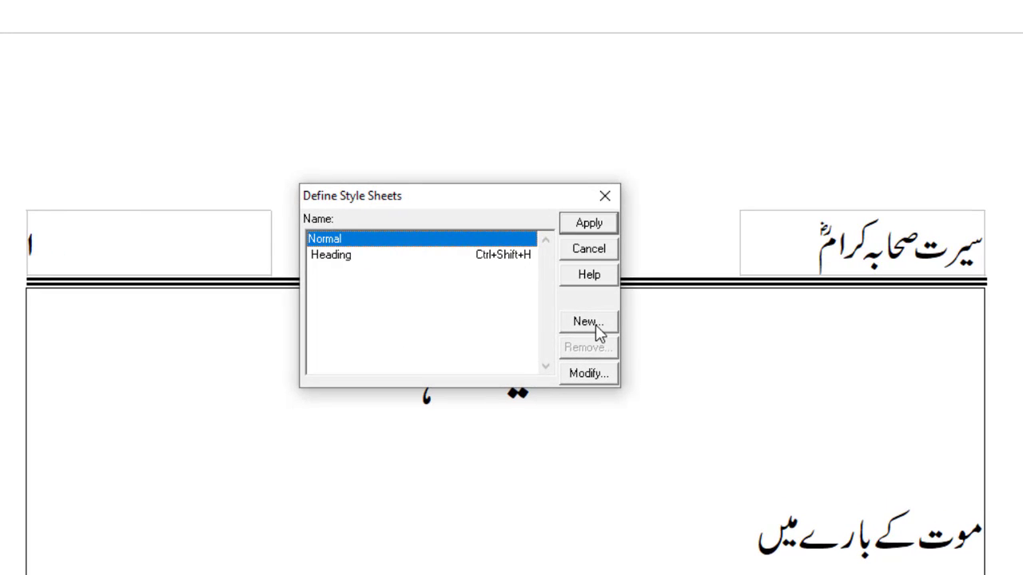
pyautogui.click(595, 324)
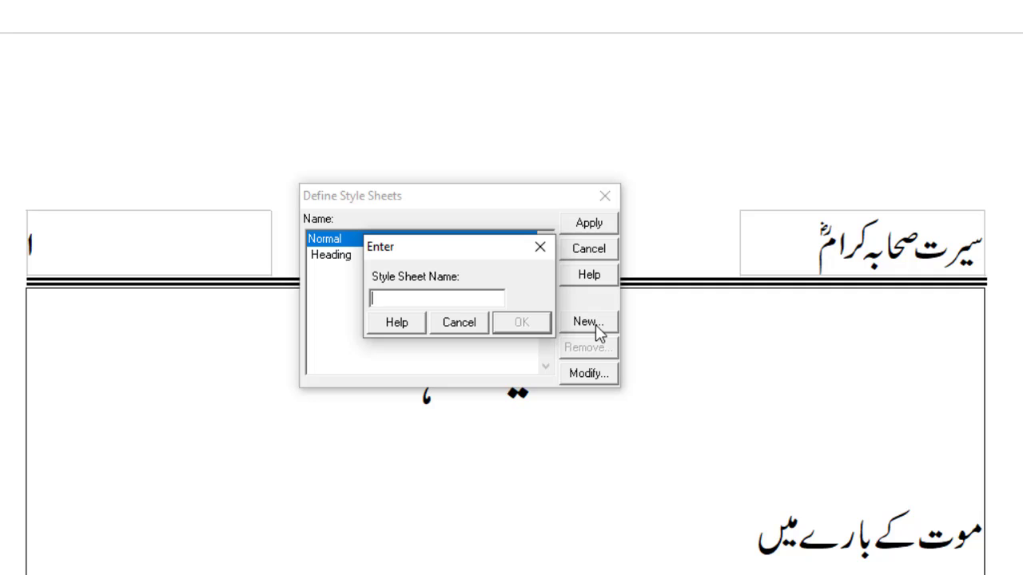
pyautogui.write('Sub Heading')
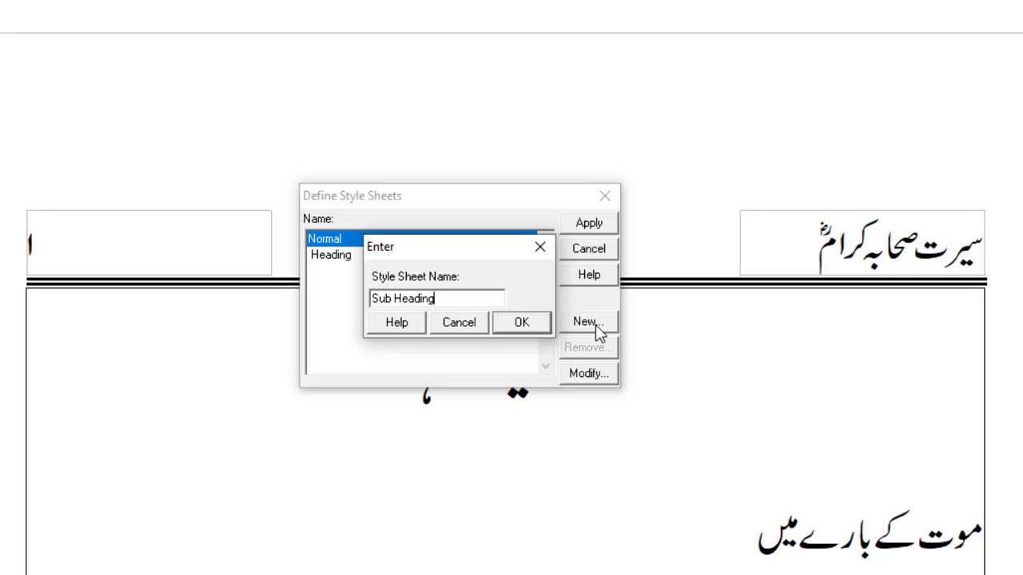
pyautogui.click(518, 327)
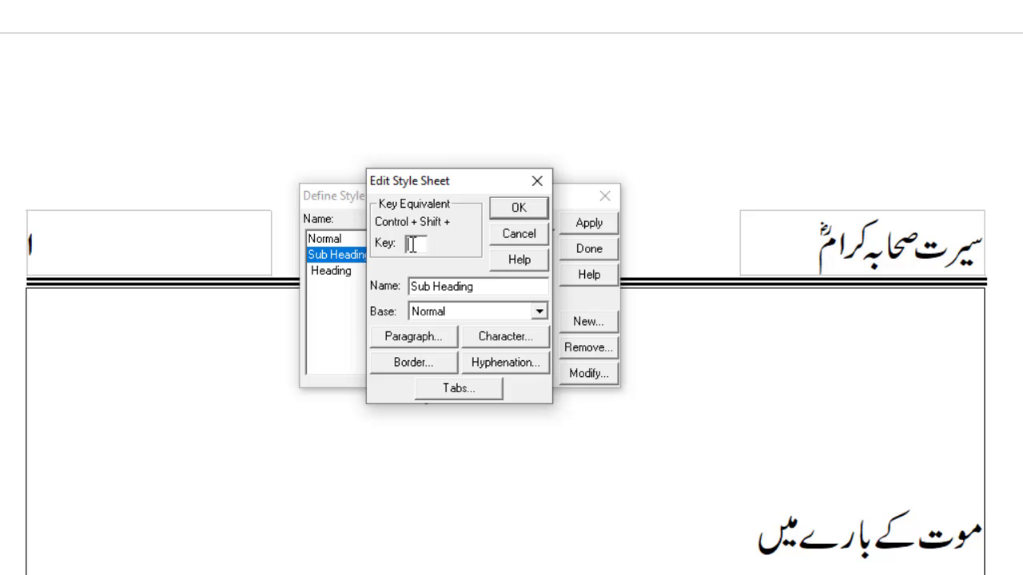
pyautogui.write('9')
# Step: Set the Sub Heading style's character size to 20 and its Urdu font to Noori Nastaliq
pyautogui.click(502, 340)
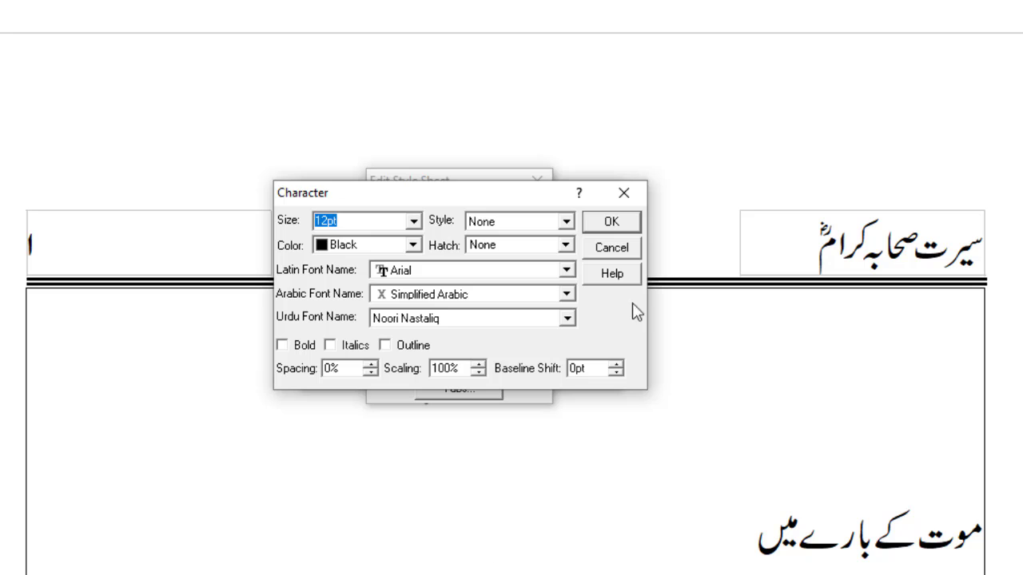
pyautogui.click(413, 223)
pyautogui.click(414, 223)
pyautogui.write('20')
pyautogui.click(396, 320)
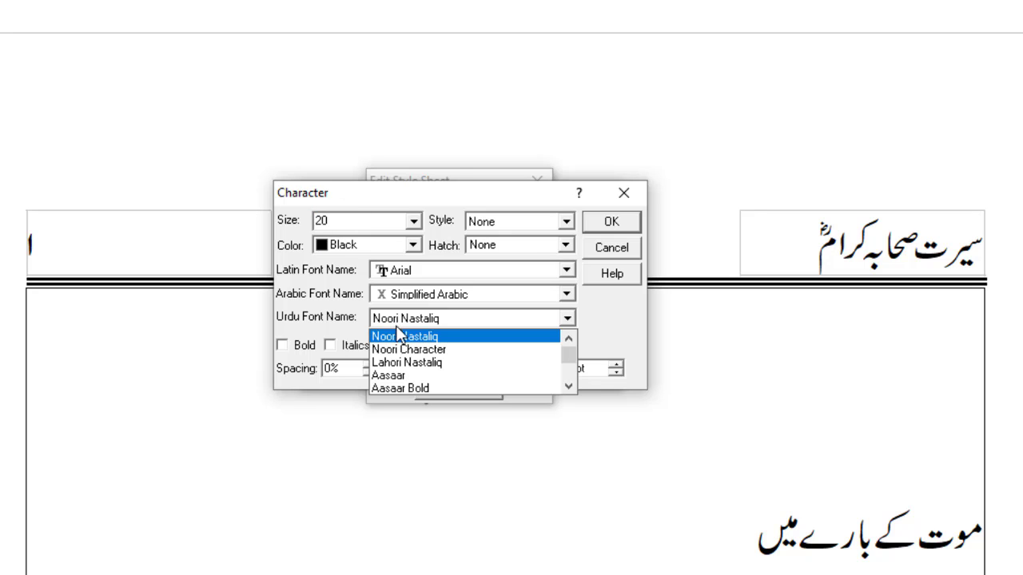
pyautogui.click(403, 336)
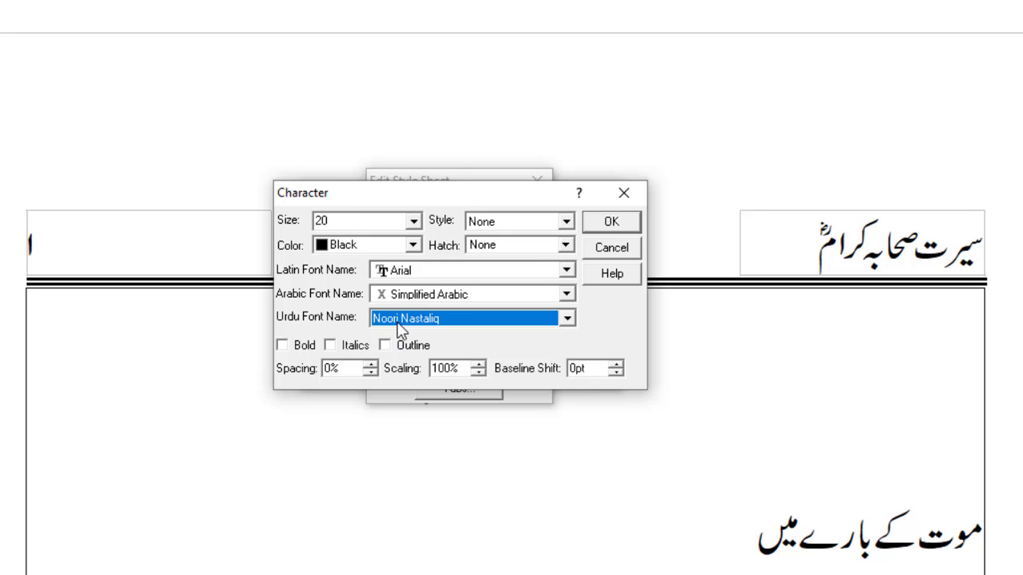
pyautogui.click(603, 225)
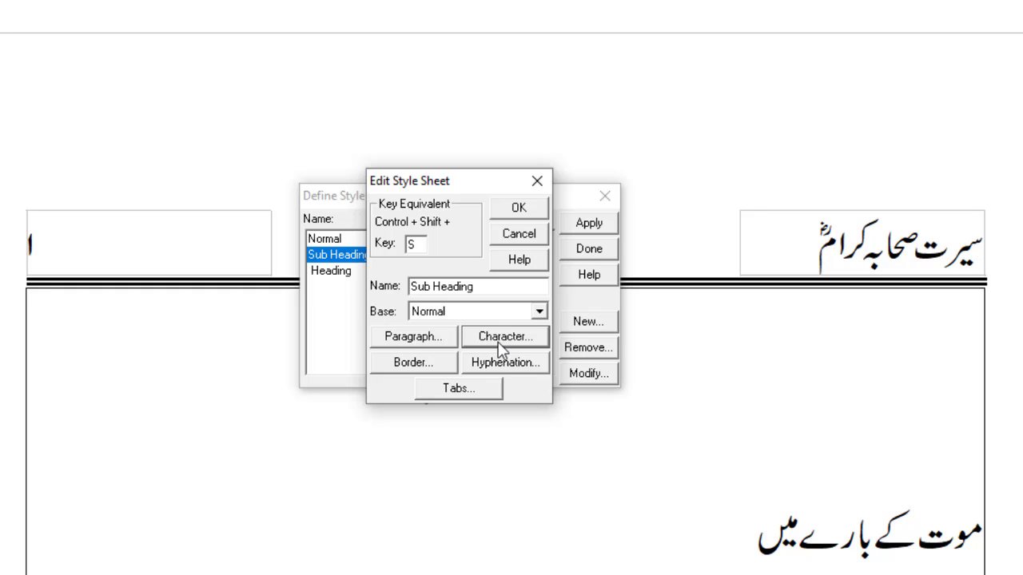
# Step: Give the Sub Heading style Justified paragraph alignment and a .3 first-line indent, then save the style
pyautogui.click(413, 339)
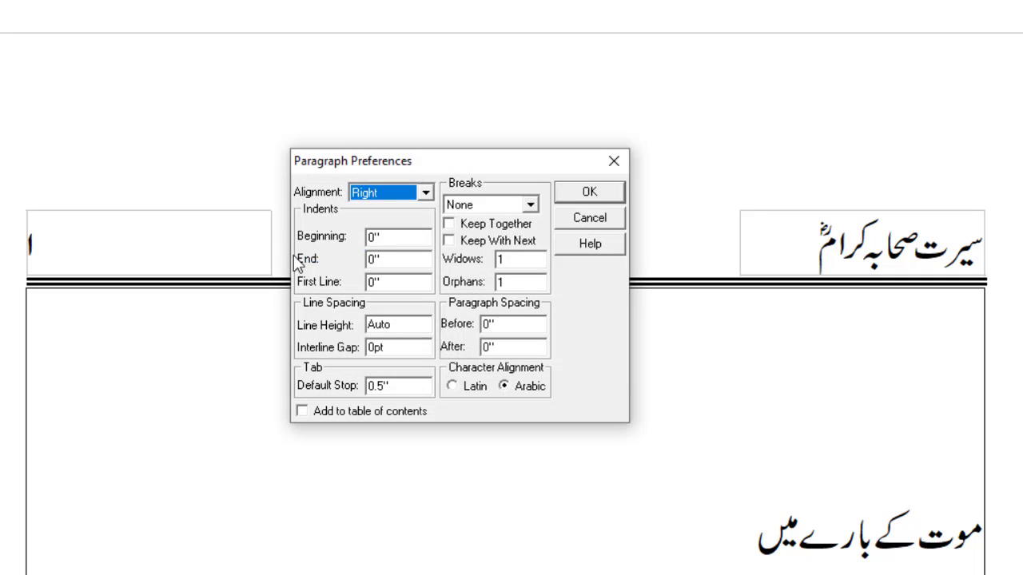
pyautogui.click(422, 194)
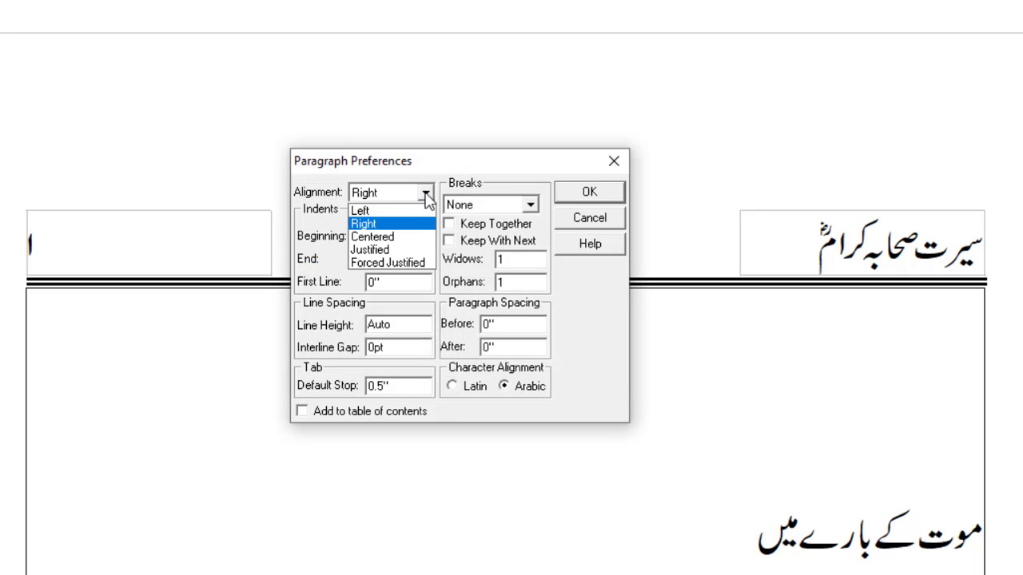
pyautogui.click(380, 251)
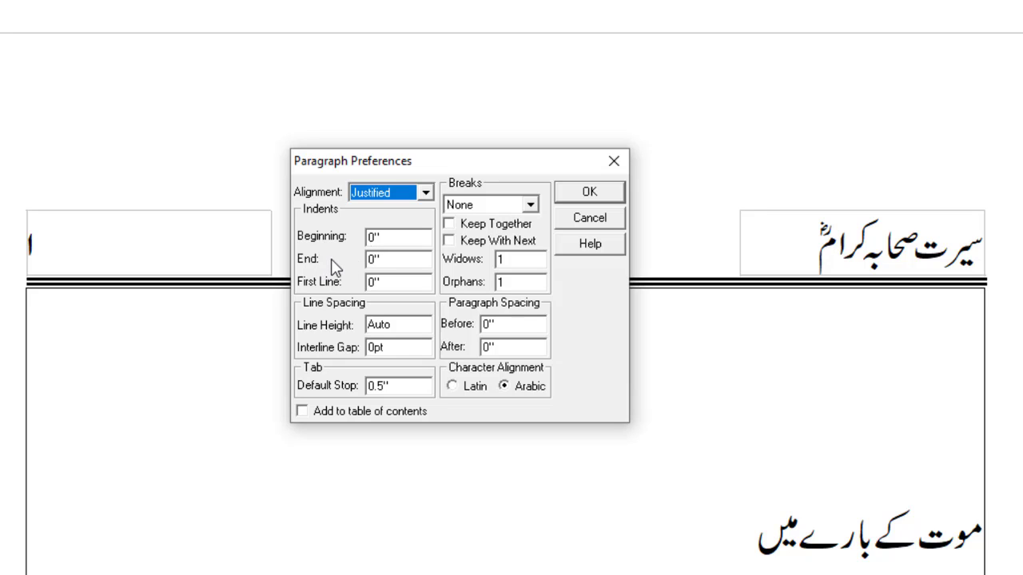
pyautogui.moveTo(405, 285); pyautogui.dragTo(366, 288)
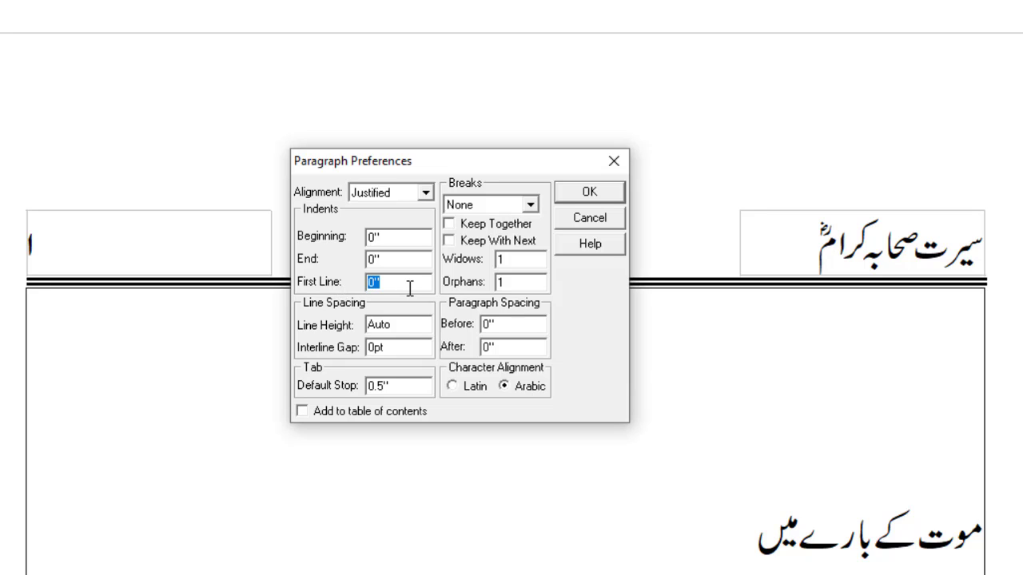
pyautogui.press('BackSpace')
pyautogui.write('.3')
pyautogui.click(588, 194)
pyautogui.click(520, 209)
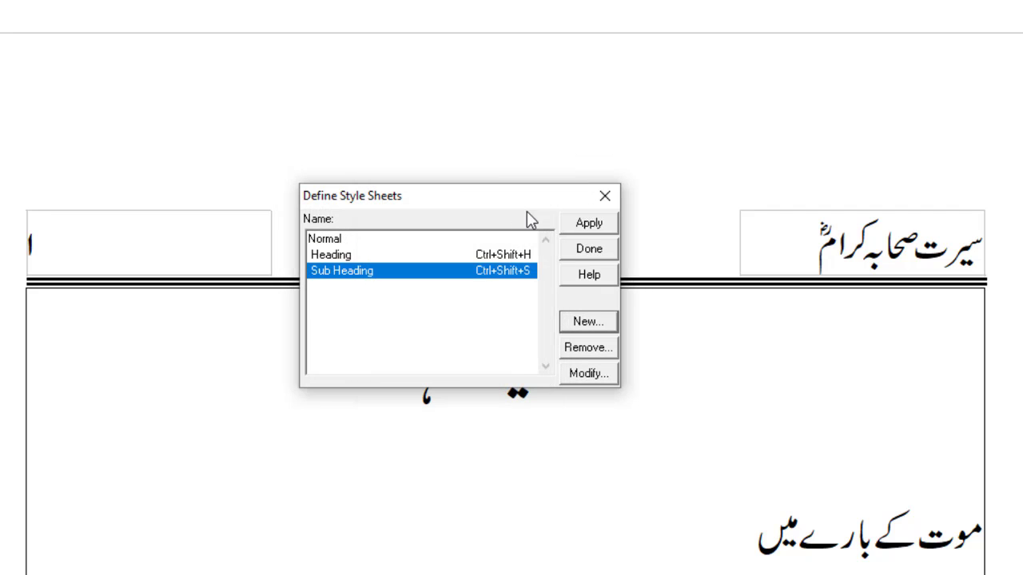
pyautogui.click(587, 225)
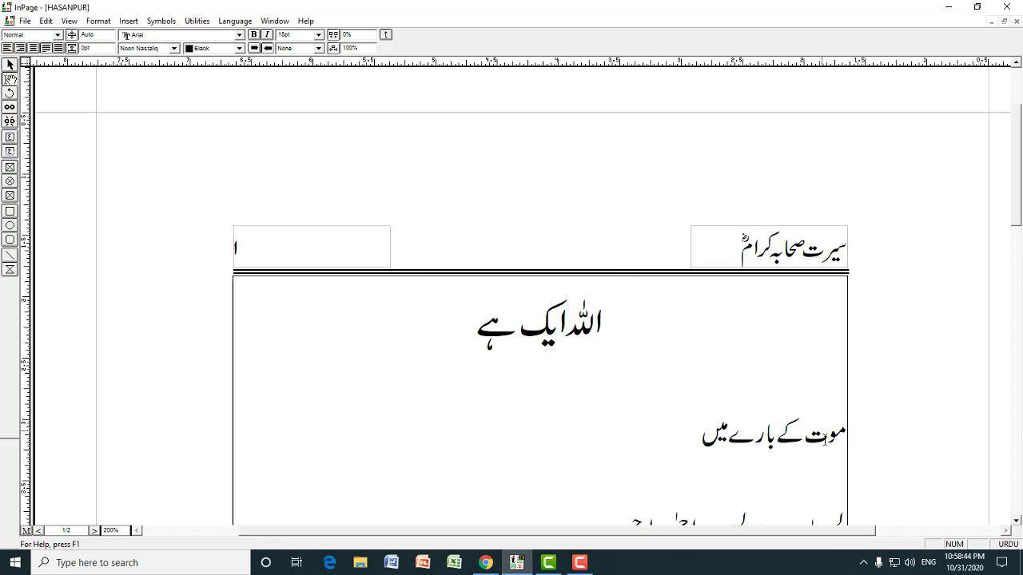
# Step: Apply the Sub Heading style to the line موت کے بارے میں below the main heading and check its formatting
pyautogui.click(826, 439)
pyautogui.click(773, 435)
pyautogui.click(725, 441)
pyautogui.moveTo(692, 443); pyautogui.dragTo(847, 437)
pyautogui.click(803, 435)
pyautogui.moveTo(701, 441); pyautogui.dragTo(847, 437)
pyautogui.click(804, 438)
pyautogui.click(98, 20)
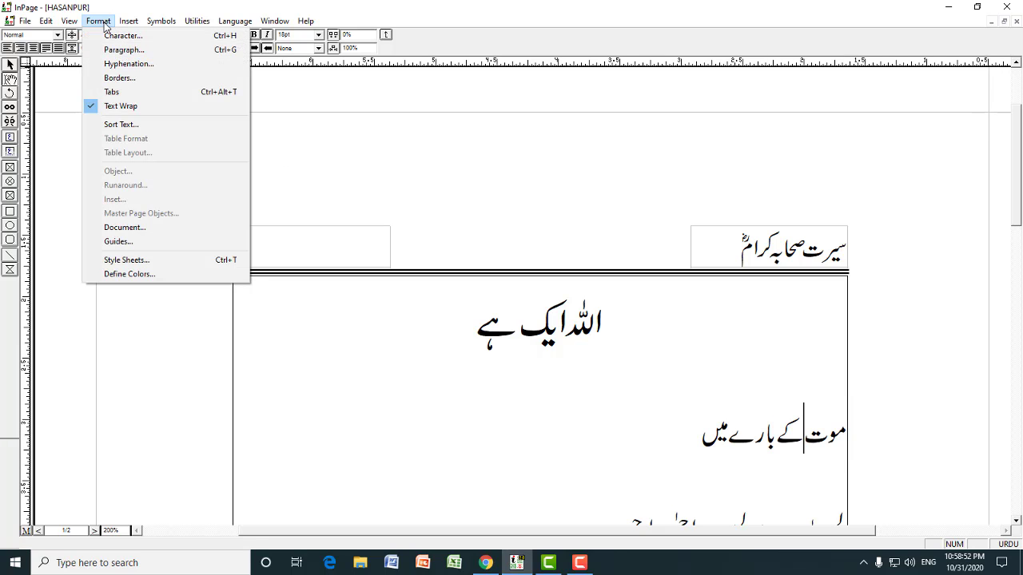
pyautogui.click(114, 261)
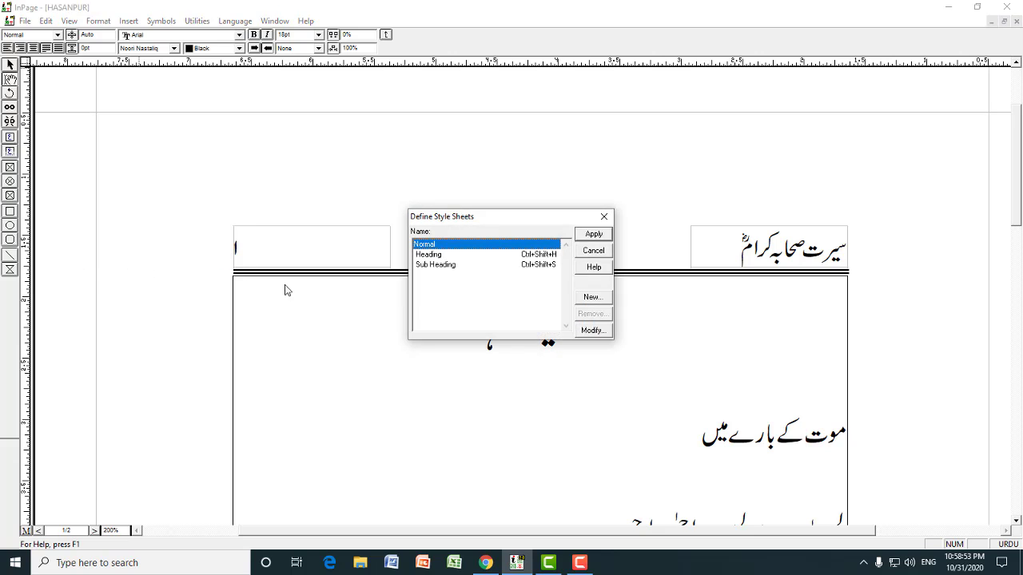
pyautogui.click(440, 267)
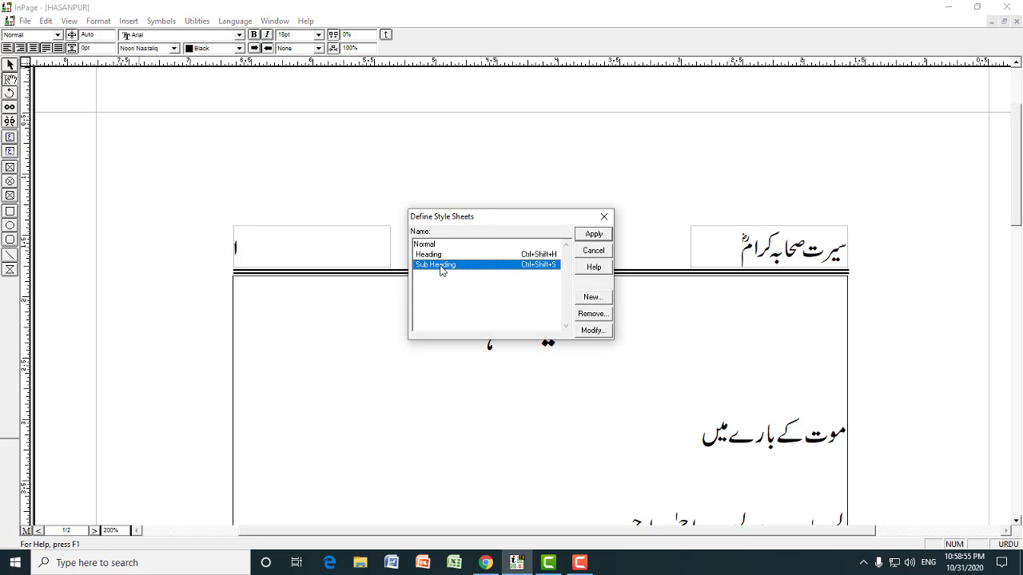
pyautogui.click(595, 235)
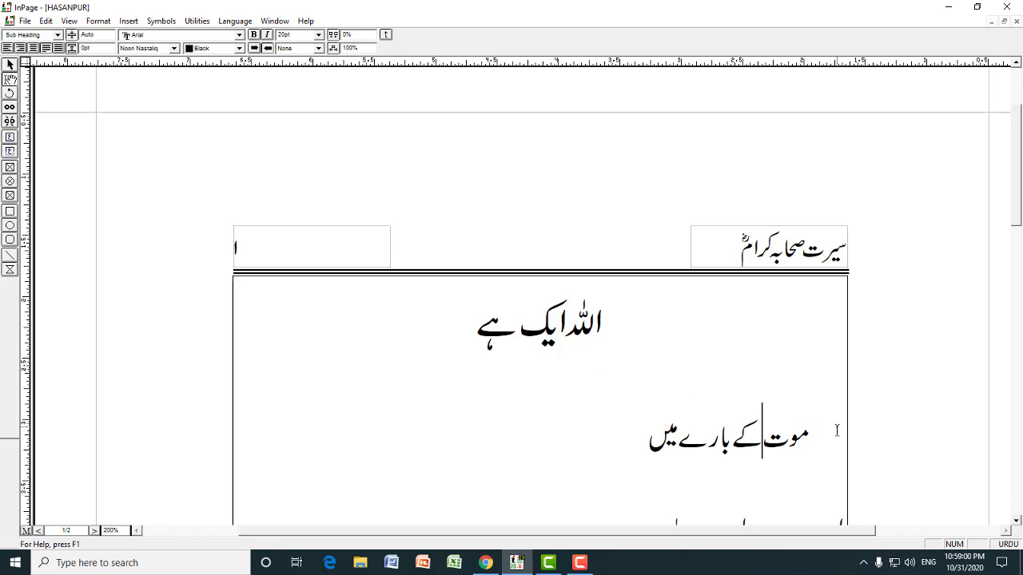
pyautogui.moveTo(815, 437); pyautogui.dragTo(648, 435)
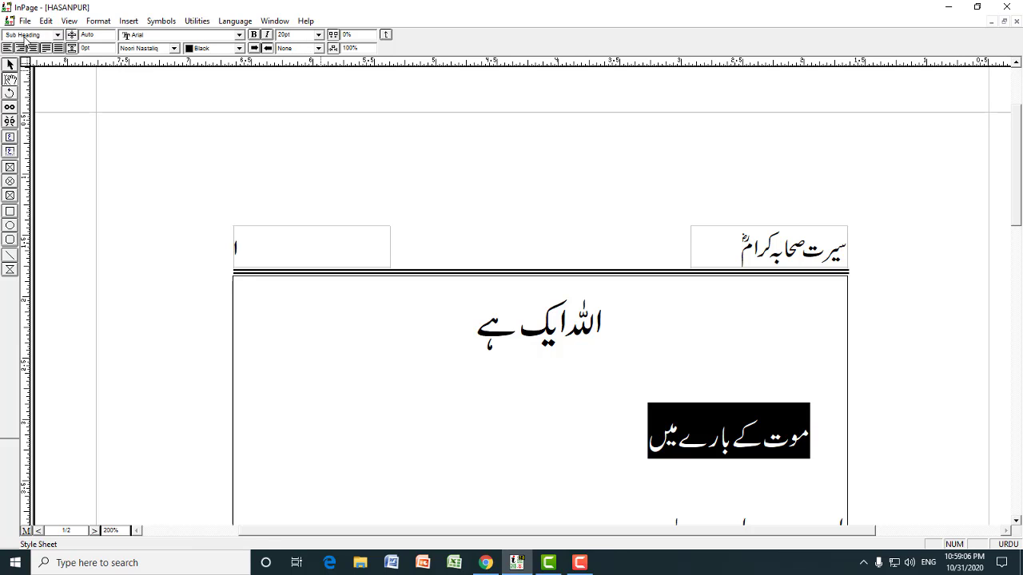
pyautogui.click(702, 390)
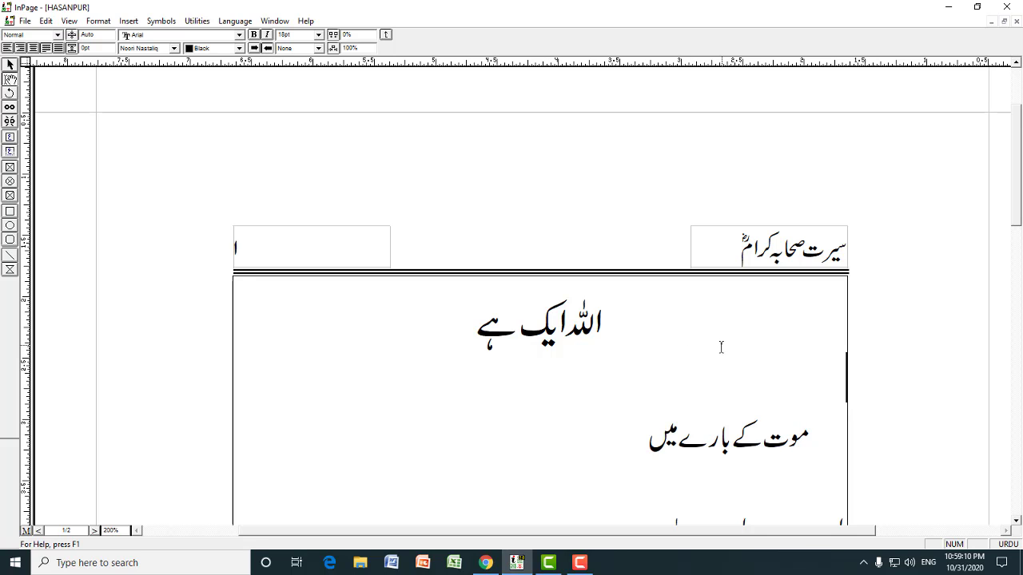
# Step: With the cursor in the Arabic line below the sub heading, create a style sheet named Arabic with A as its key equivalent
pyautogui.hotkey('ctrl', '1')
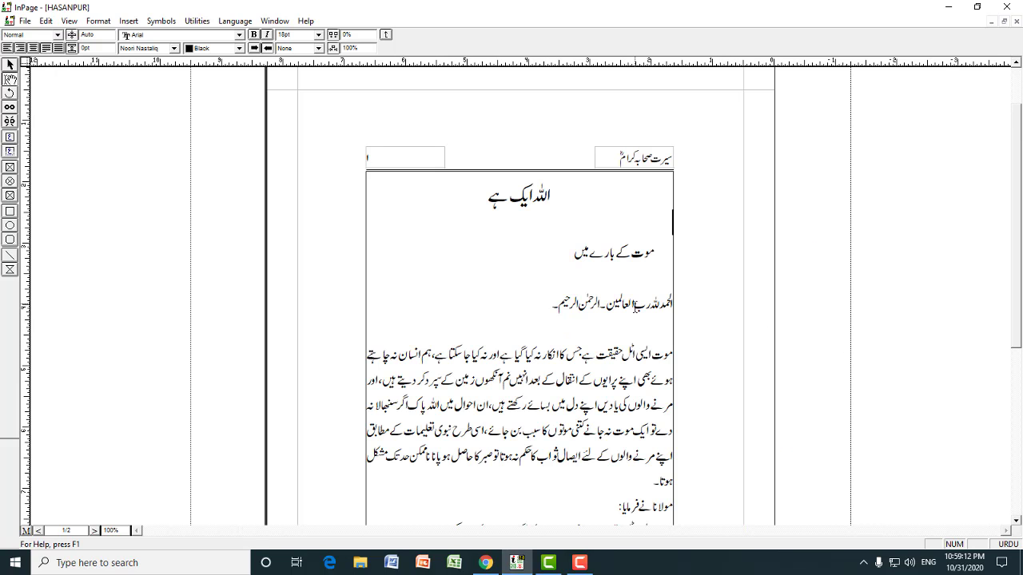
pyautogui.click(634, 306)
pyautogui.click(98, 20)
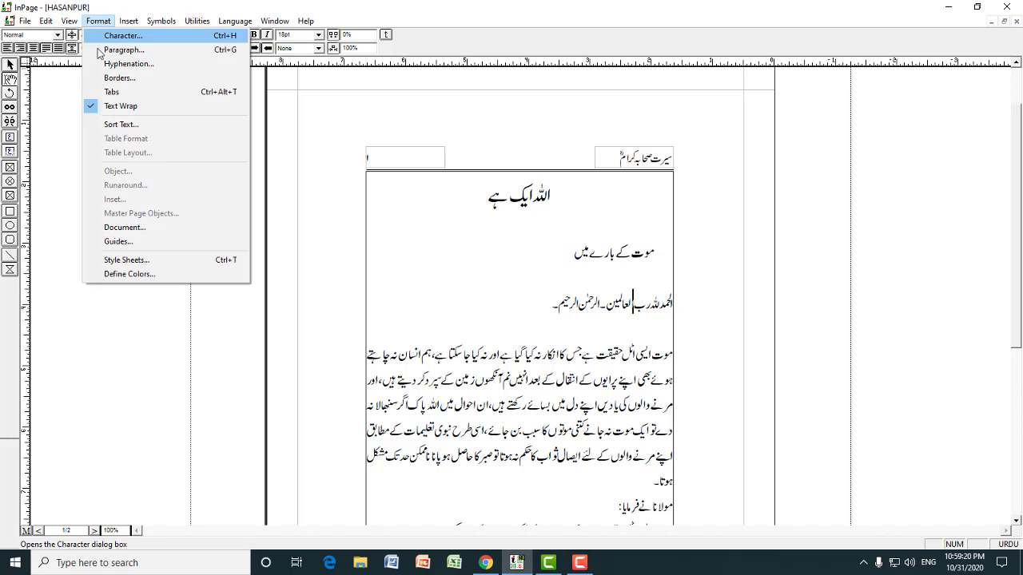
pyautogui.click(124, 260)
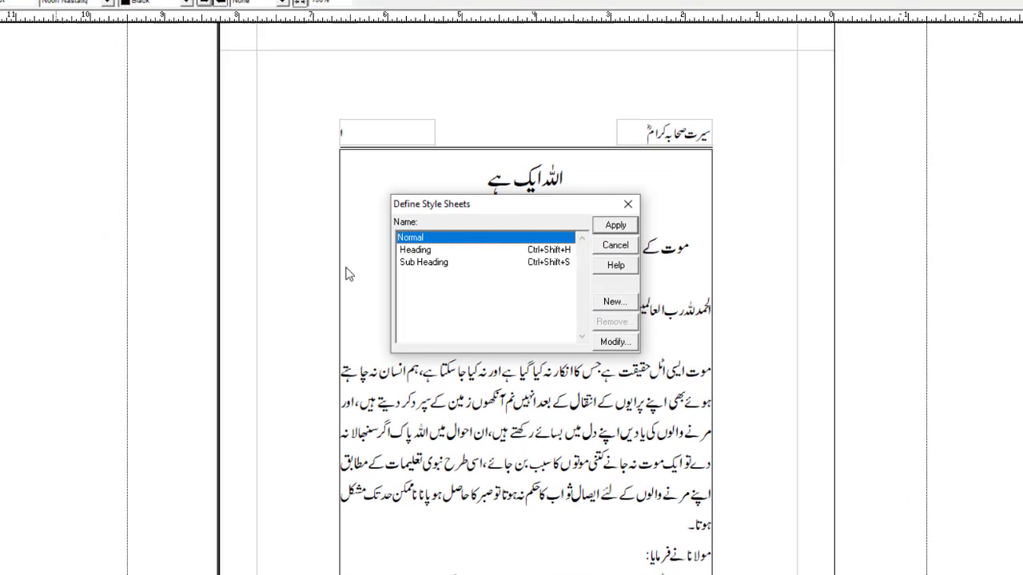
pyautogui.click(615, 301)
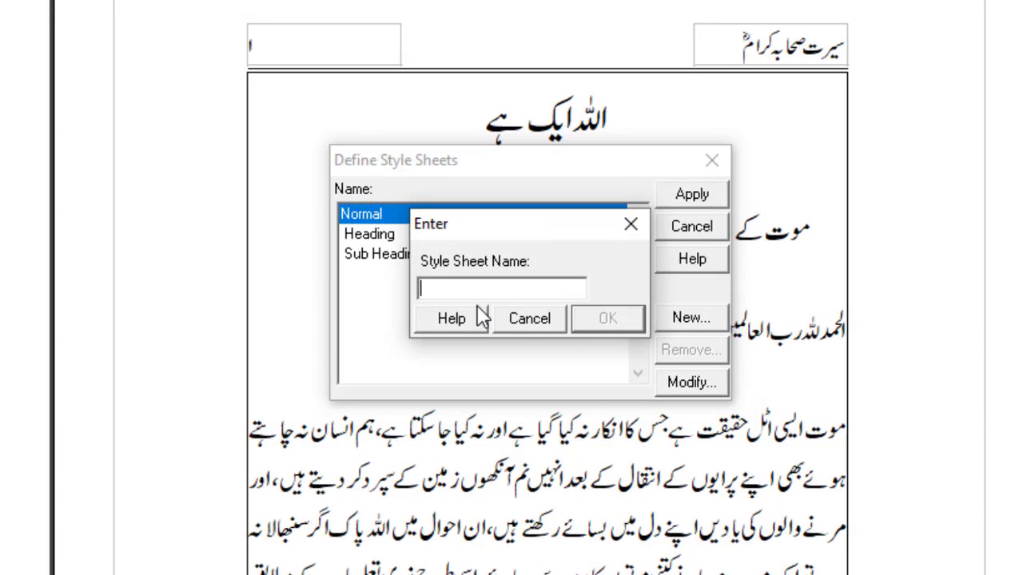
pyautogui.write('Arab')
pyautogui.write('ic')
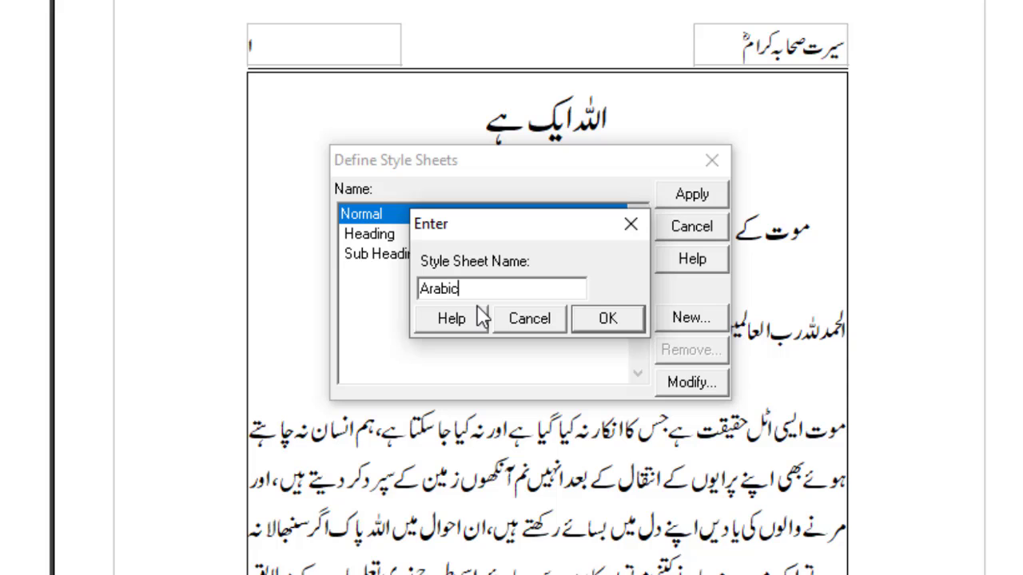
pyautogui.click(607, 320)
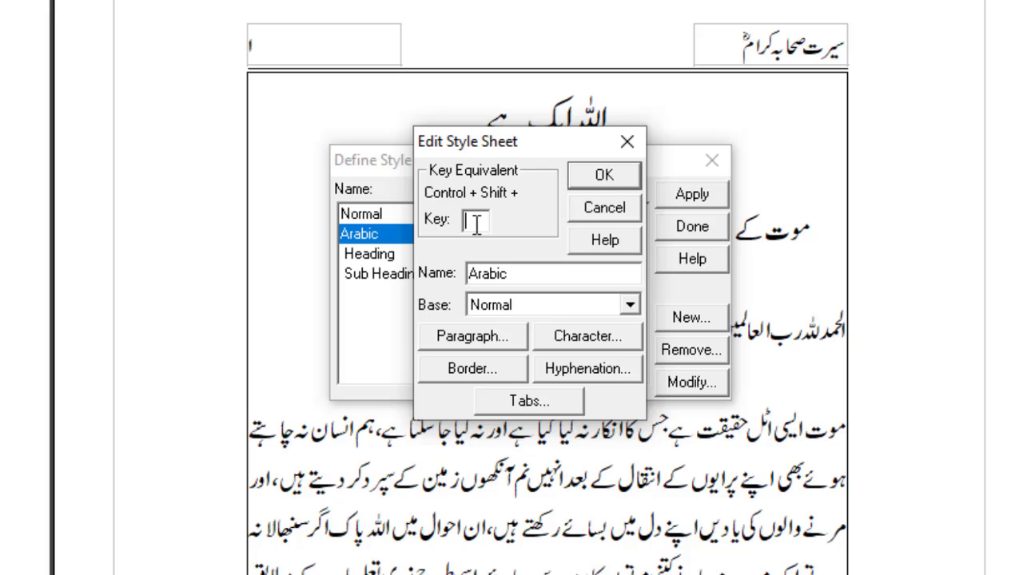
pyautogui.write('A')
# Step: Set the Arabic style's character size to 16 and its Urdu font to Trad Arabic Bold
pyautogui.click(549, 344)
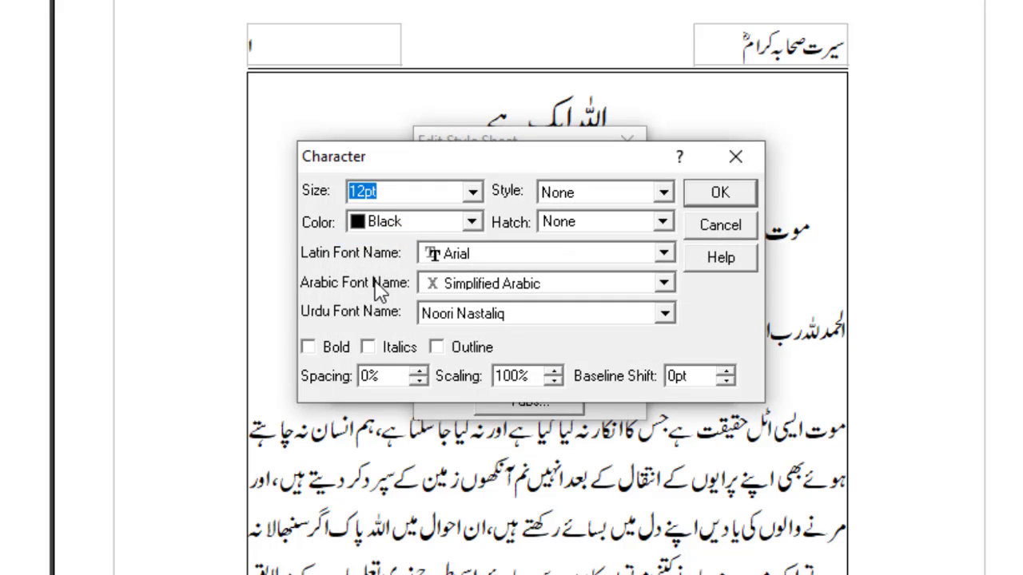
pyautogui.click(473, 192)
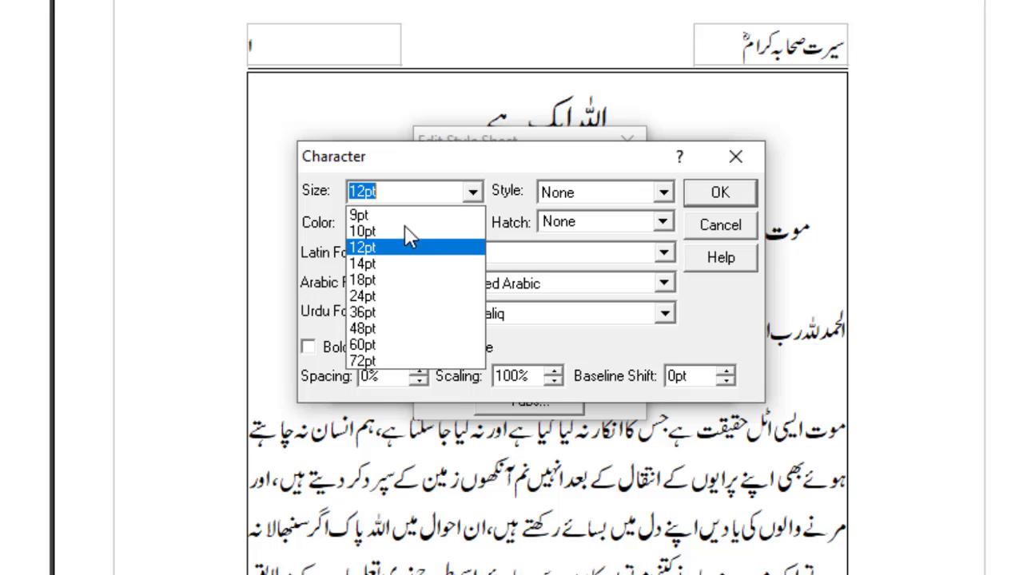
pyautogui.click(407, 194)
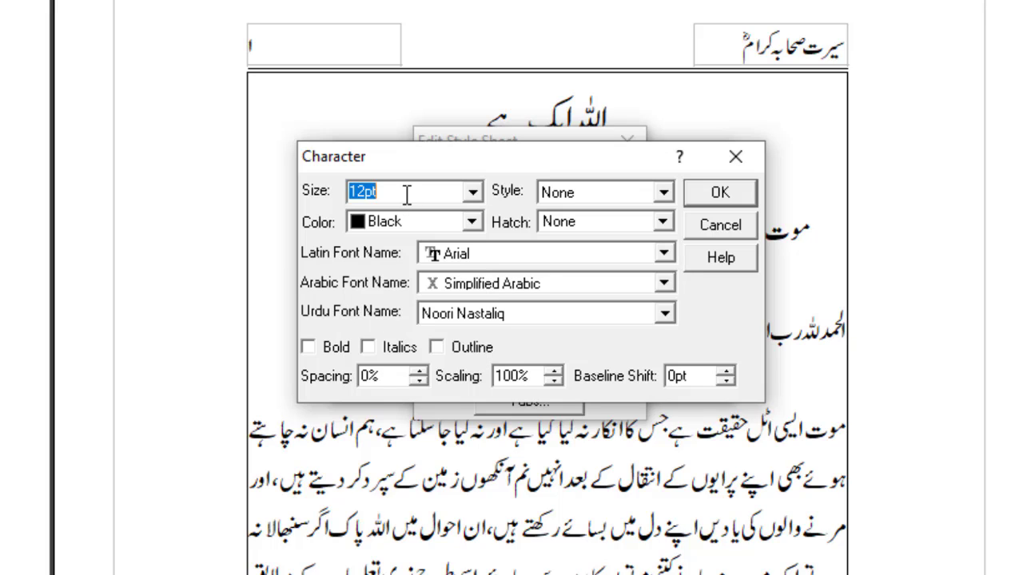
pyautogui.write('16')
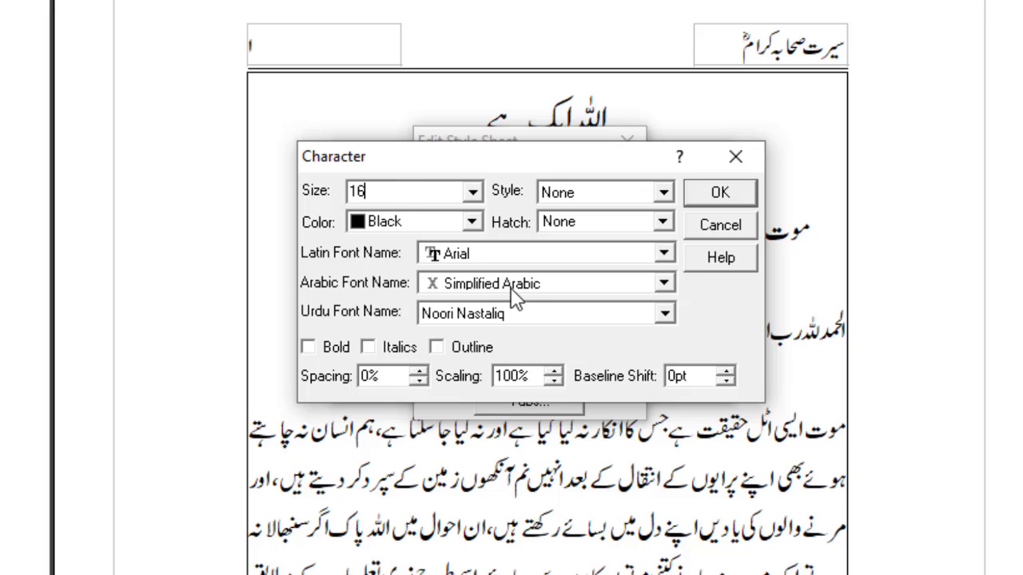
pyautogui.click(548, 318)
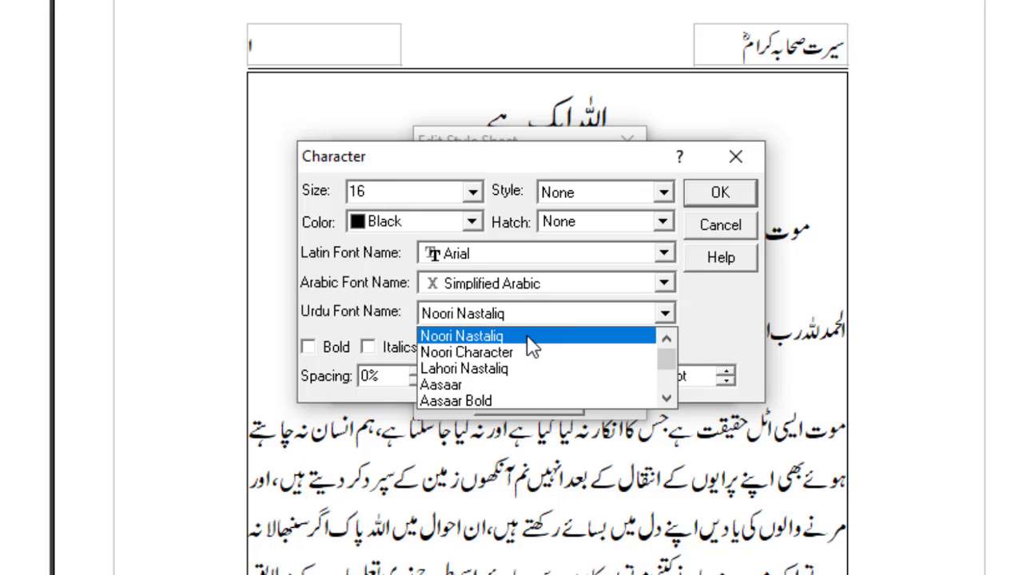
pyautogui.click(521, 318)
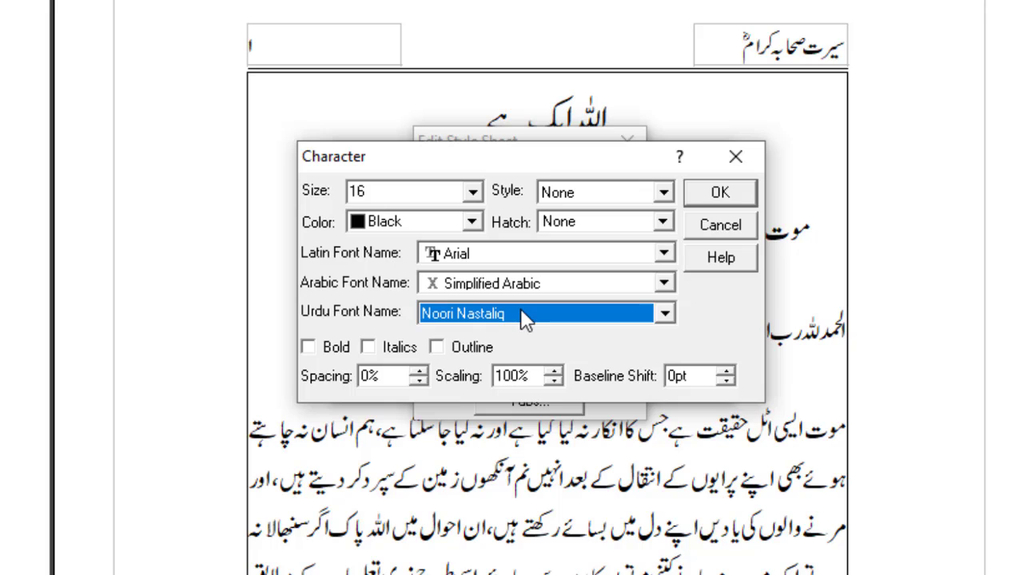
pyautogui.click(664, 314)
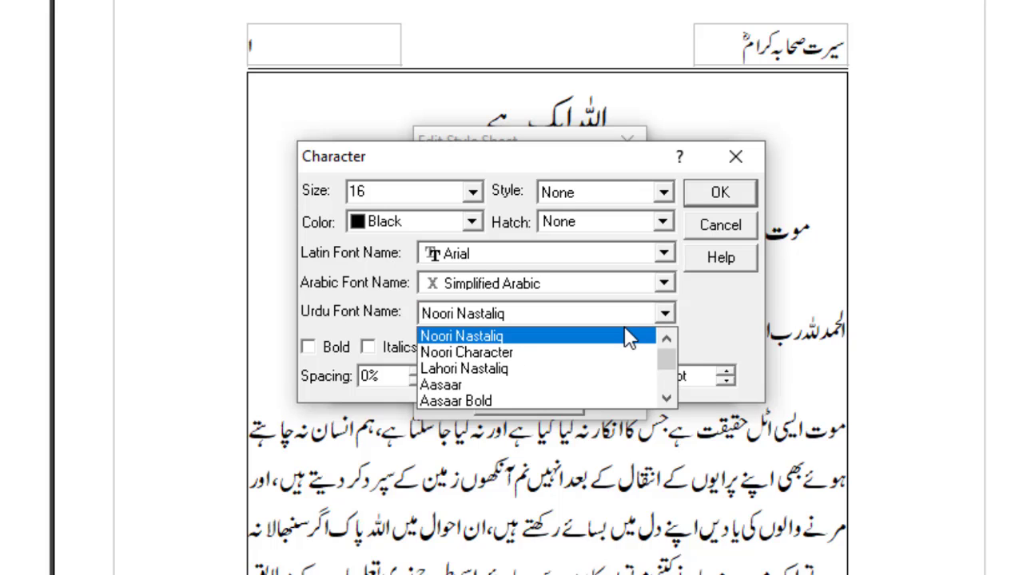
pyautogui.press('t')
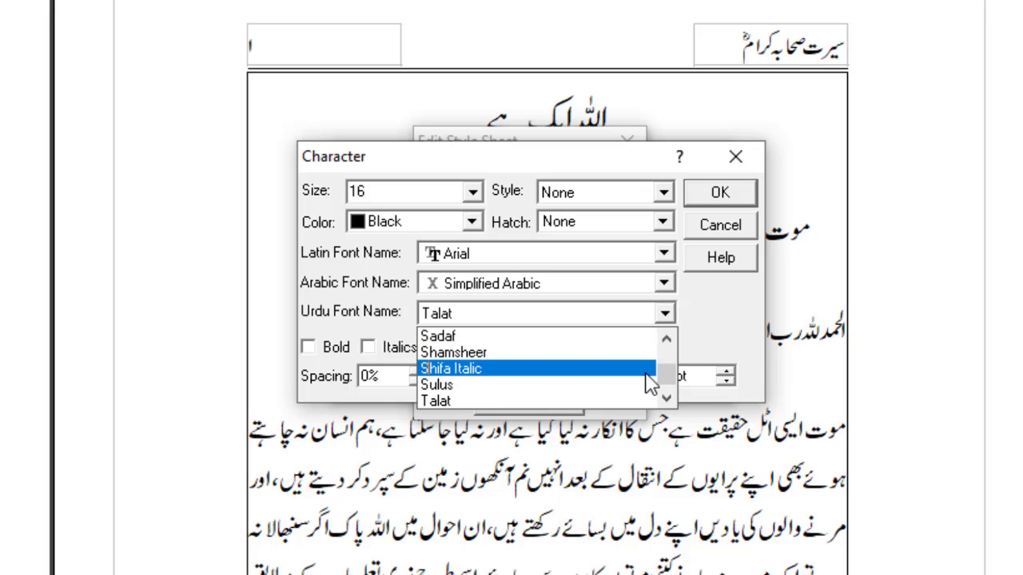
pyautogui.click(666, 397)
pyautogui.click(667, 397)
pyautogui.click(666, 397)
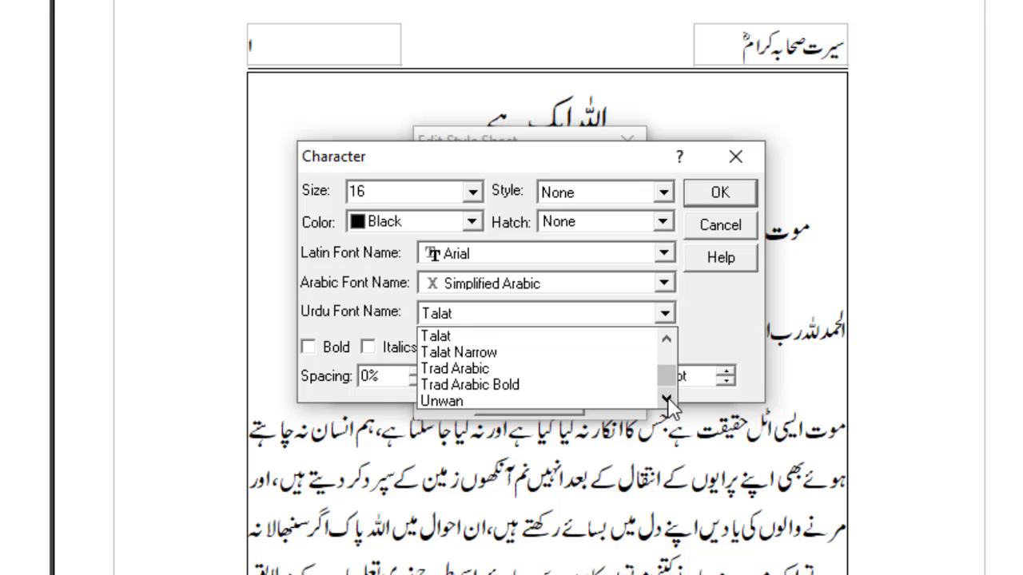
pyautogui.click(487, 385)
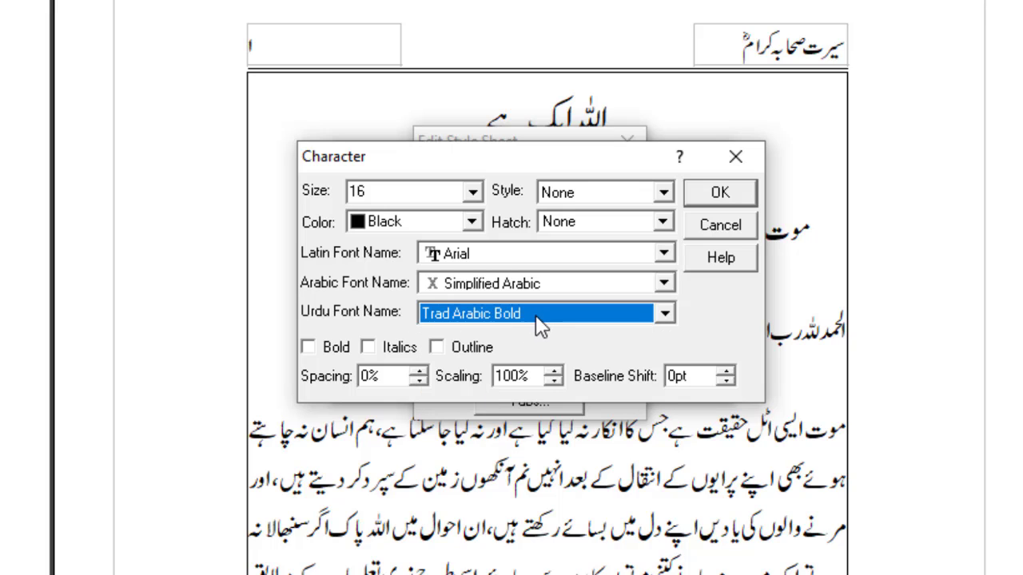
pyautogui.click(715, 195)
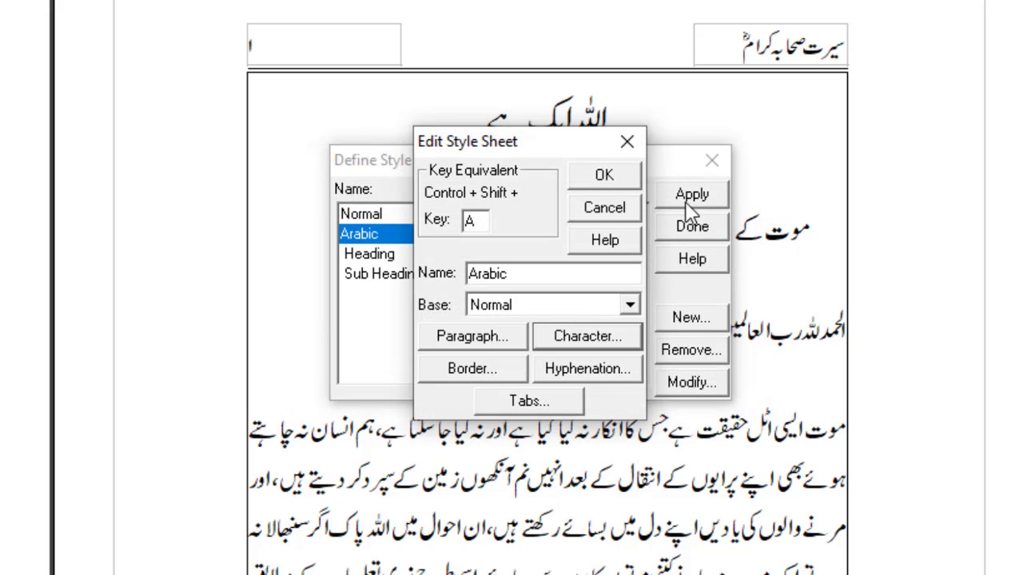
# Step: Give the Arabic style Justified paragraph alignment, a .3 first-line indent and a line height of 23
pyautogui.click(470, 338)
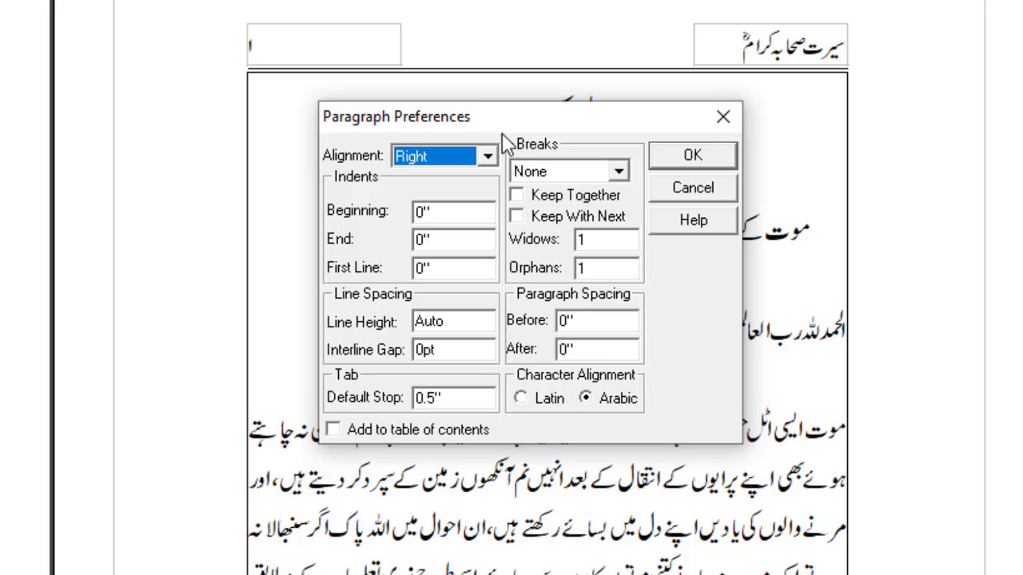
pyautogui.click(485, 158)
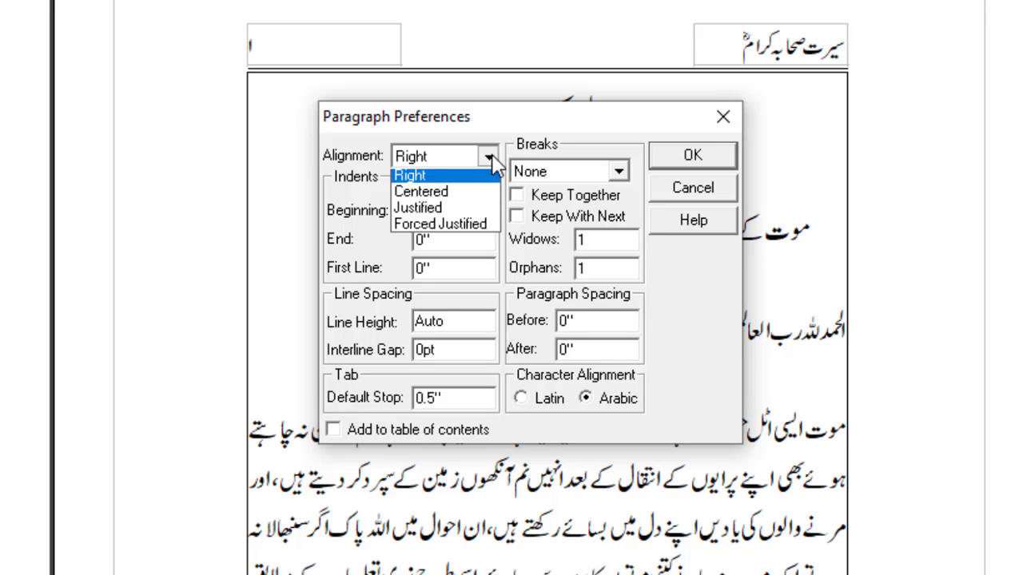
pyautogui.click(440, 229)
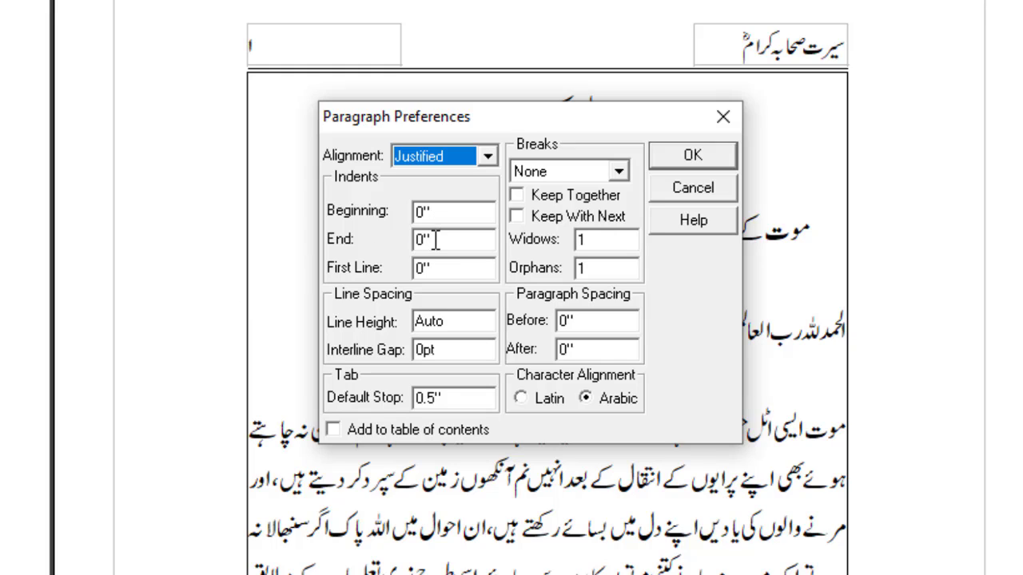
pyautogui.moveTo(452, 268); pyautogui.dragTo(416, 271)
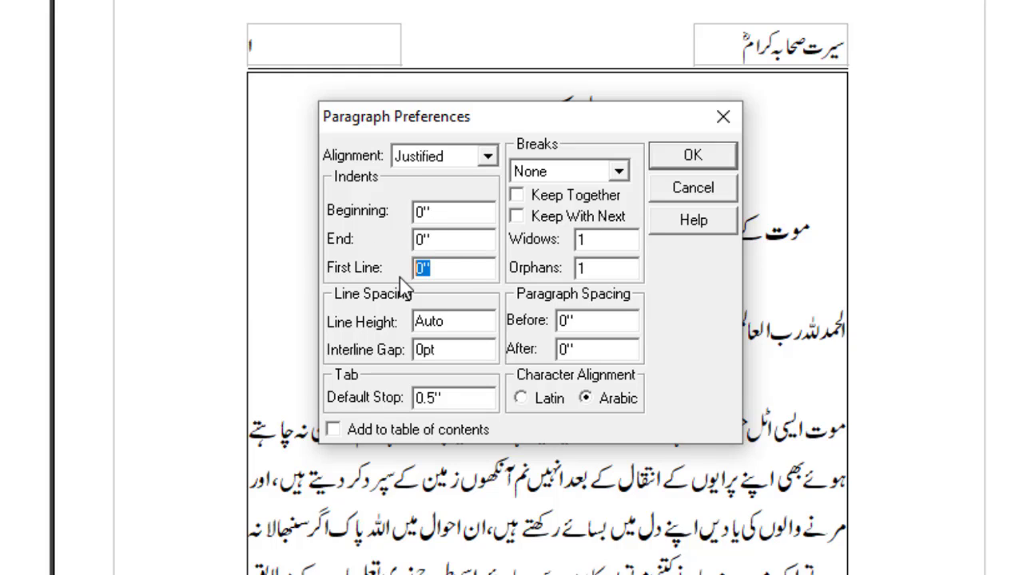
pyautogui.write('.3')
pyautogui.moveTo(472, 326); pyautogui.dragTo(409, 327)
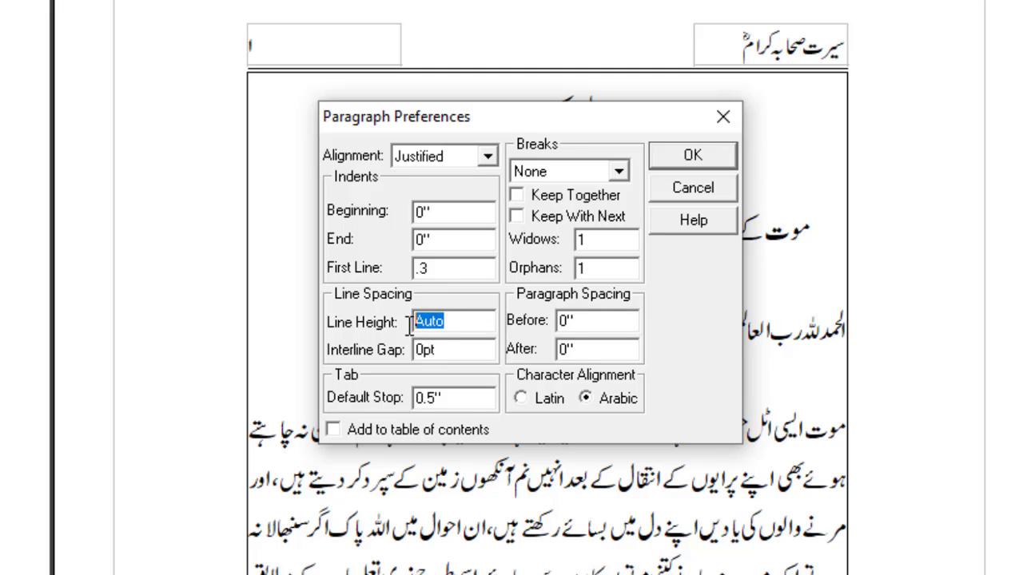
pyautogui.write('23')
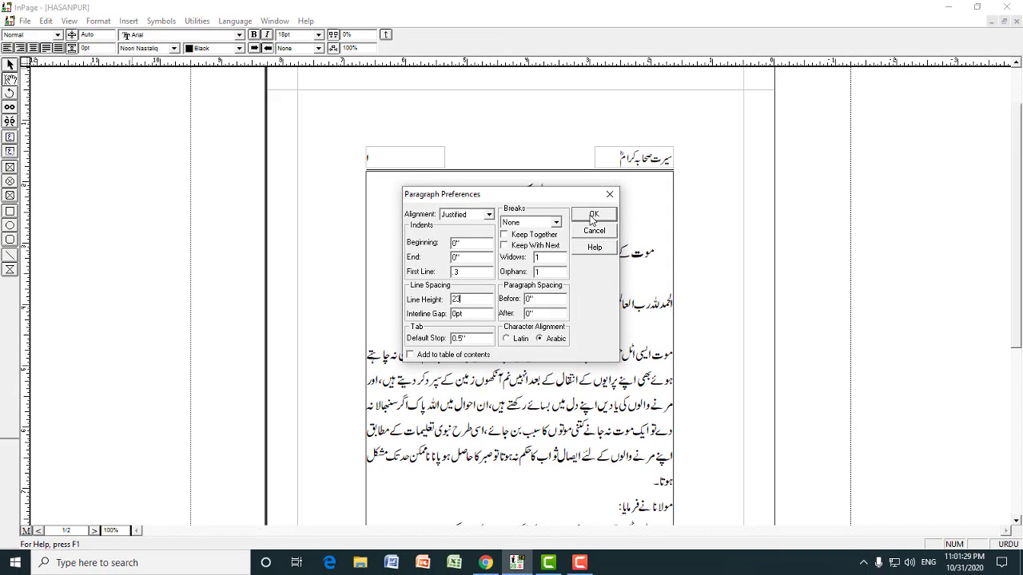
pyautogui.click(593, 215)
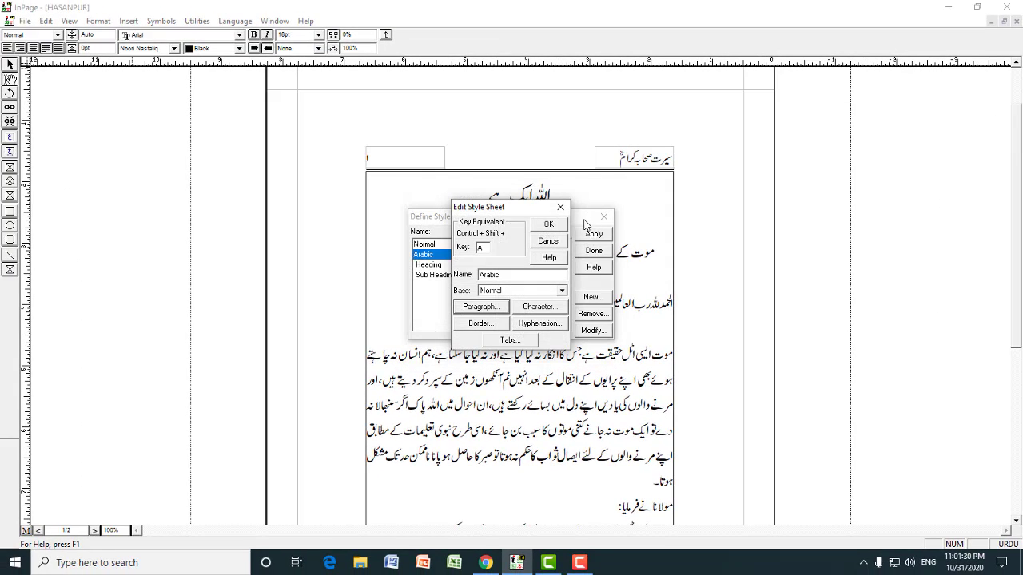
# Step: Save the Arabic style sheet and apply it to the Arabic line below the sub heading
pyautogui.click(548, 227)
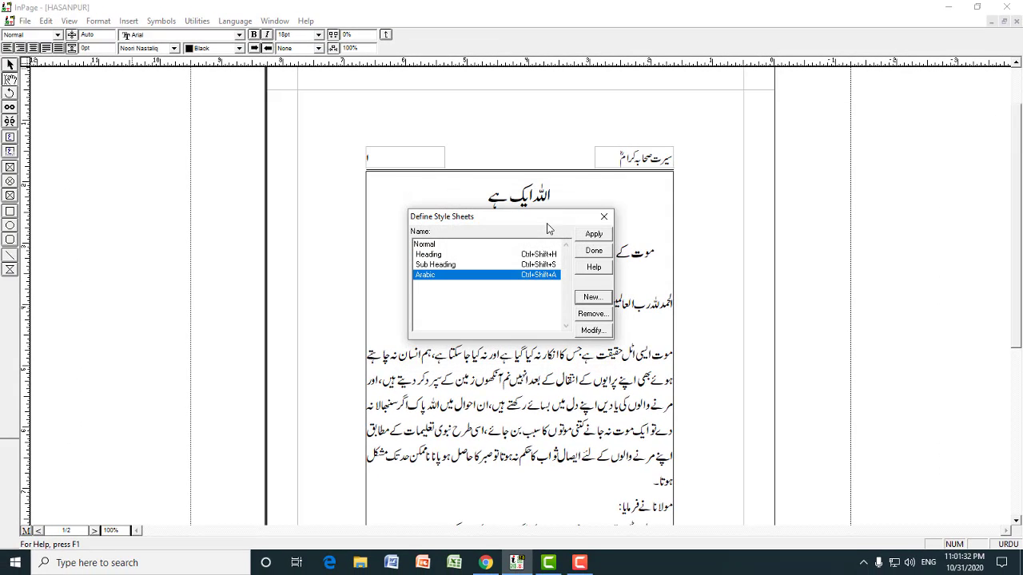
pyautogui.click(594, 233)
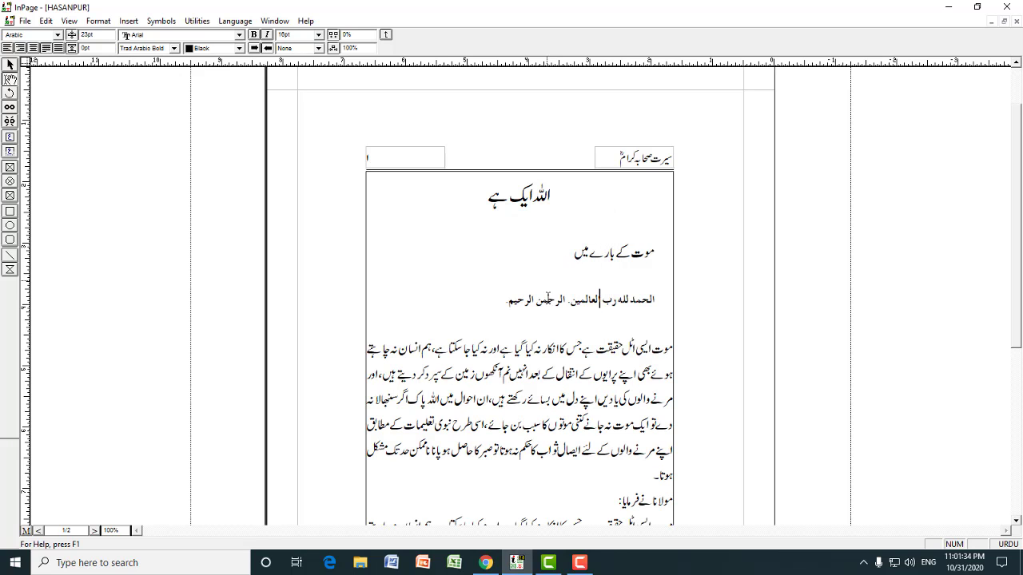
pyautogui.hotkey('ctrl', '2')
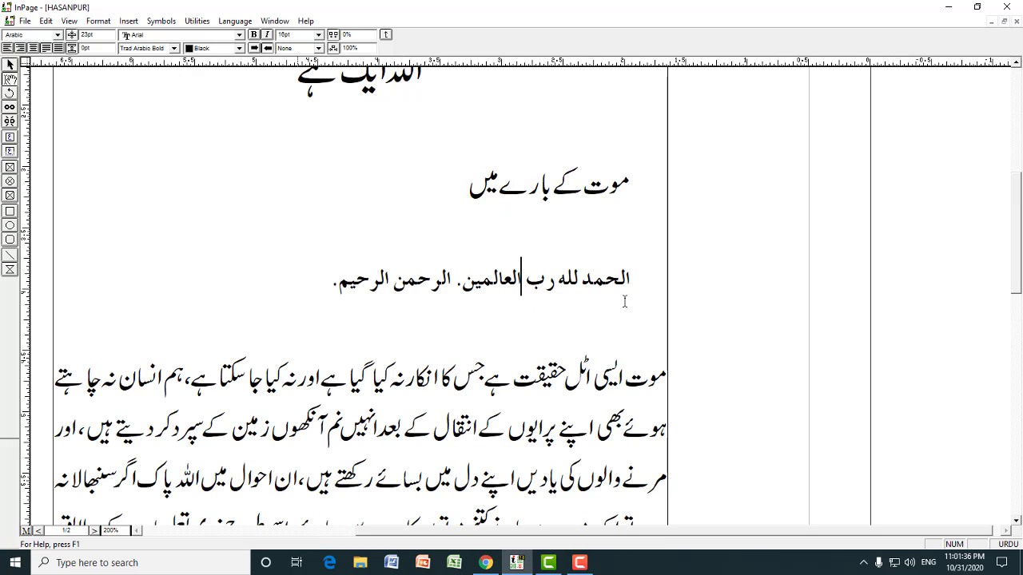
pyautogui.click(543, 286)
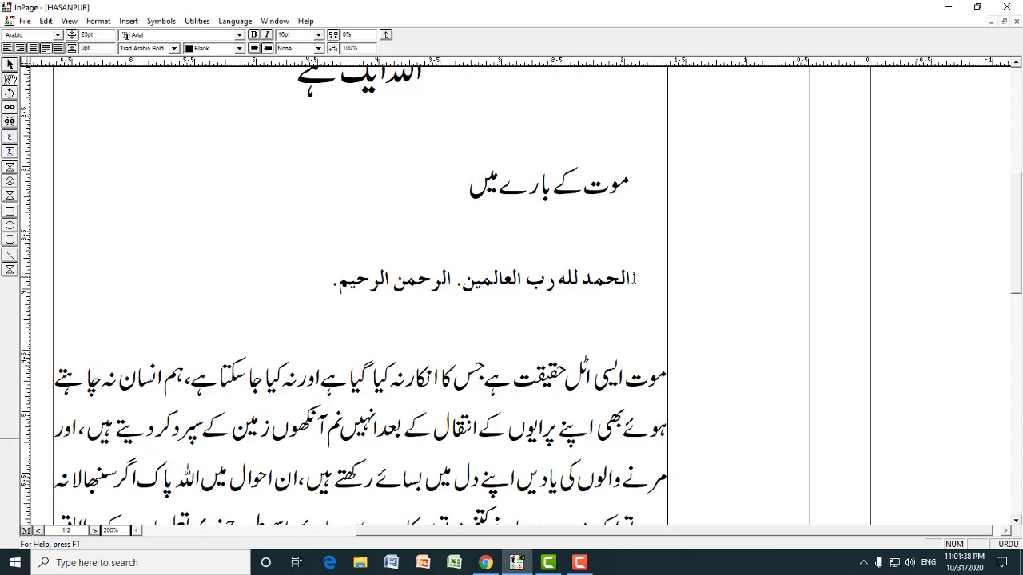
# Step: Copy the whole Arabic line and paste it ten times after itself to build a multi-line Arabic paragraph
pyautogui.moveTo(634, 278); pyautogui.dragTo(331, 285)
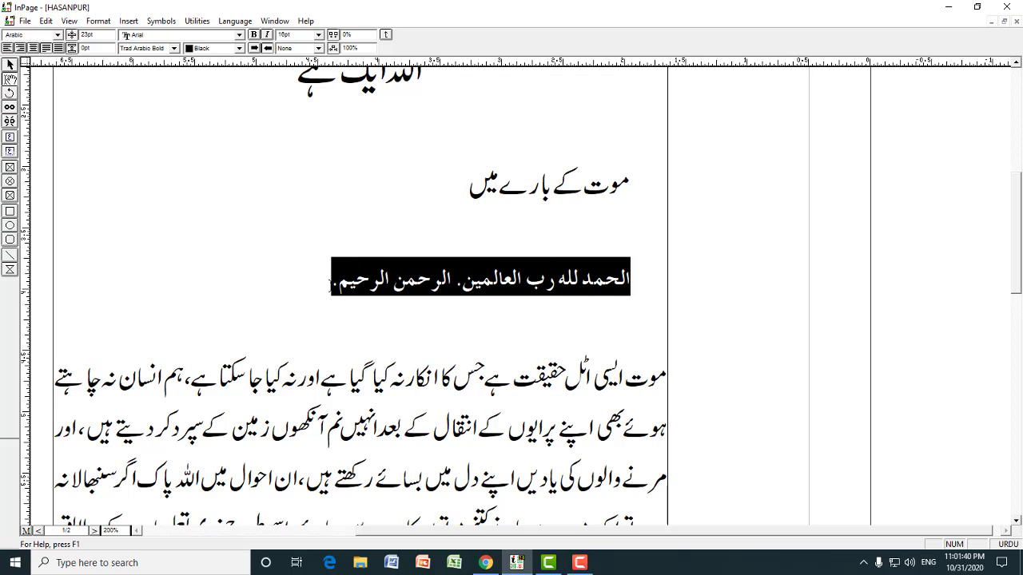
pyautogui.hotkey('ctrl', 'c')
pyautogui.click(331, 284)
pyautogui.hotkey('ctrl', 'v')
pyautogui.hotkey('ctrl', 'v')
pyautogui.hotkey('ctrl', 'v')
pyautogui.hotkey('ctrl', 'v')
pyautogui.hotkey('ctrl', 'v')
pyautogui.hotkey('ctrl', 'v')
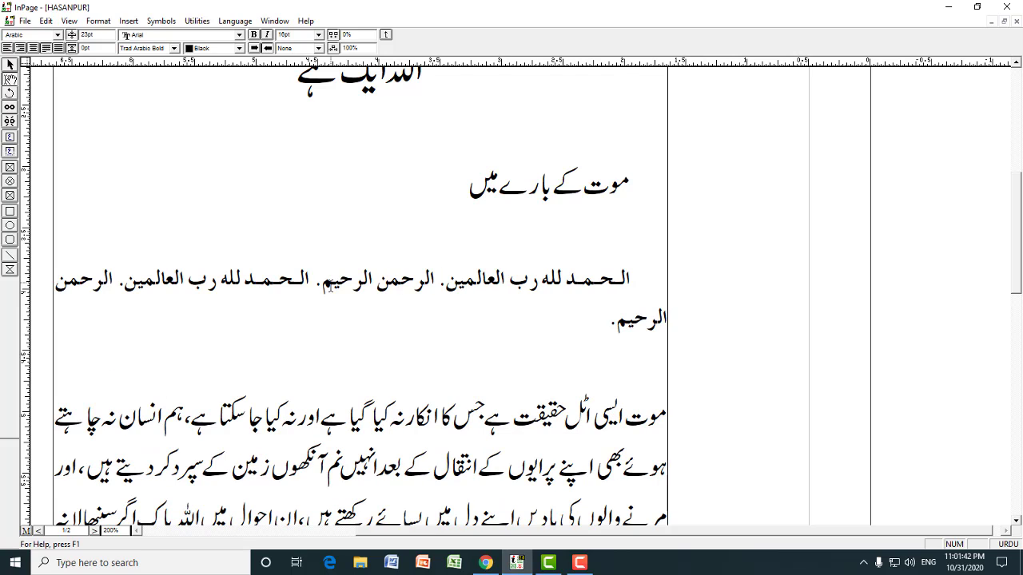
pyautogui.hotkey('ctrl', 'v')
pyautogui.hotkey('ctrl', 'v')
pyautogui.hotkey('ctrl', 'v')
pyautogui.hotkey('ctrl', 'v')
# Step: Select the whole Arabic paragraph and check its applied font and character size
pyautogui.scroll(-5, 575, 183)
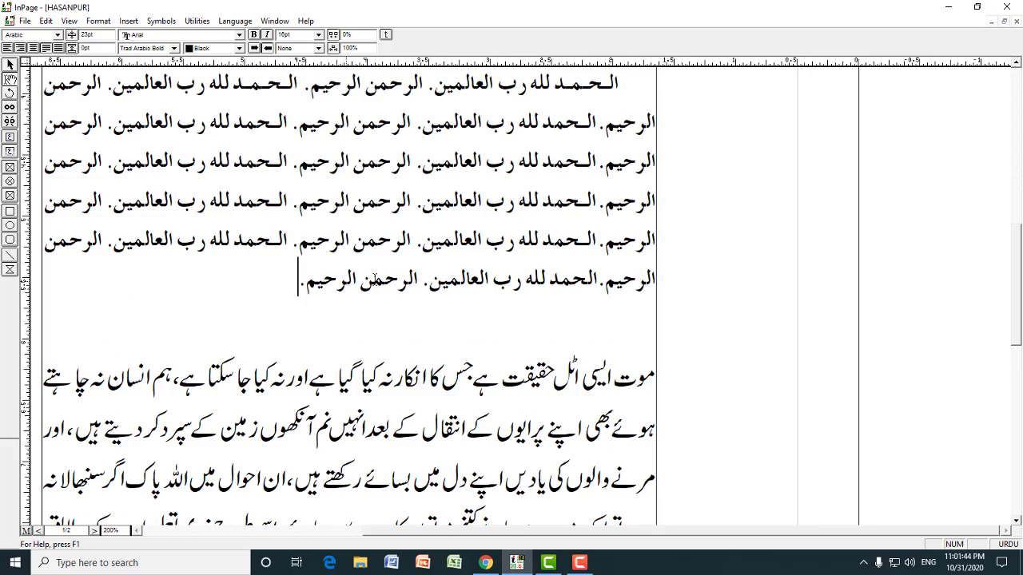
pyautogui.moveTo(620, 85); pyautogui.dragTo(297, 278)
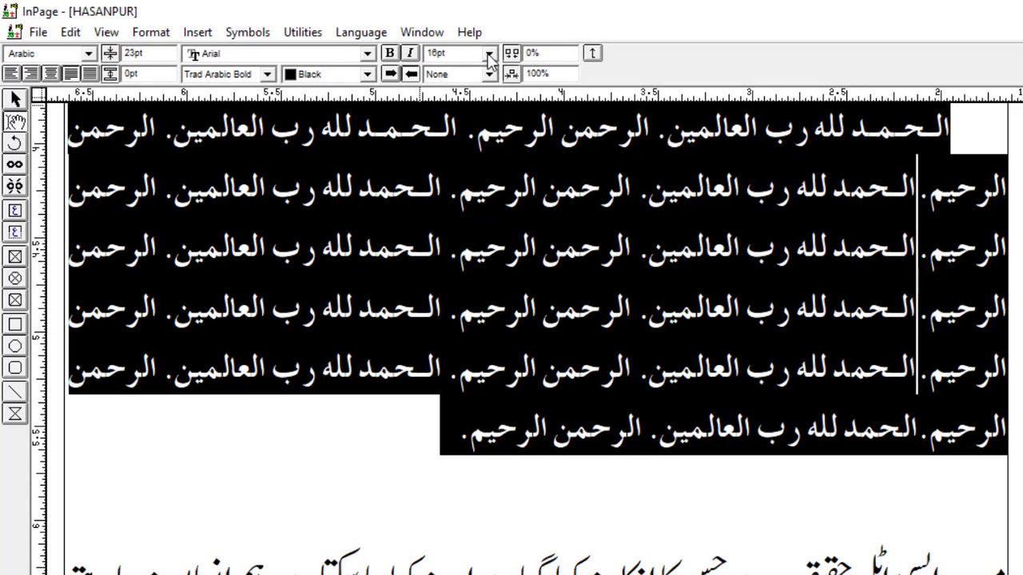
pyautogui.click(208, 77)
pyautogui.click(208, 80)
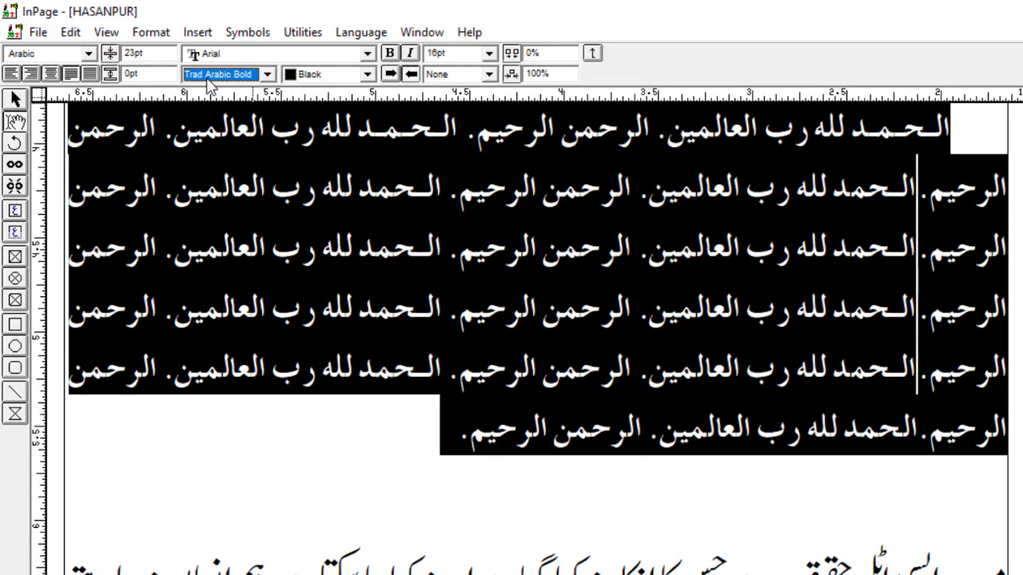
pyautogui.click(488, 52)
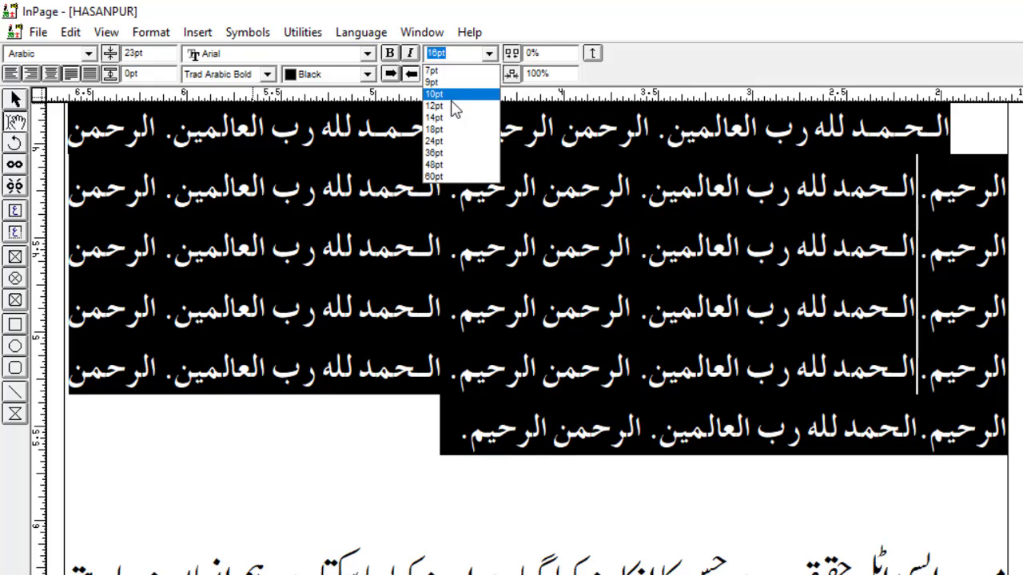
pyautogui.click(269, 78)
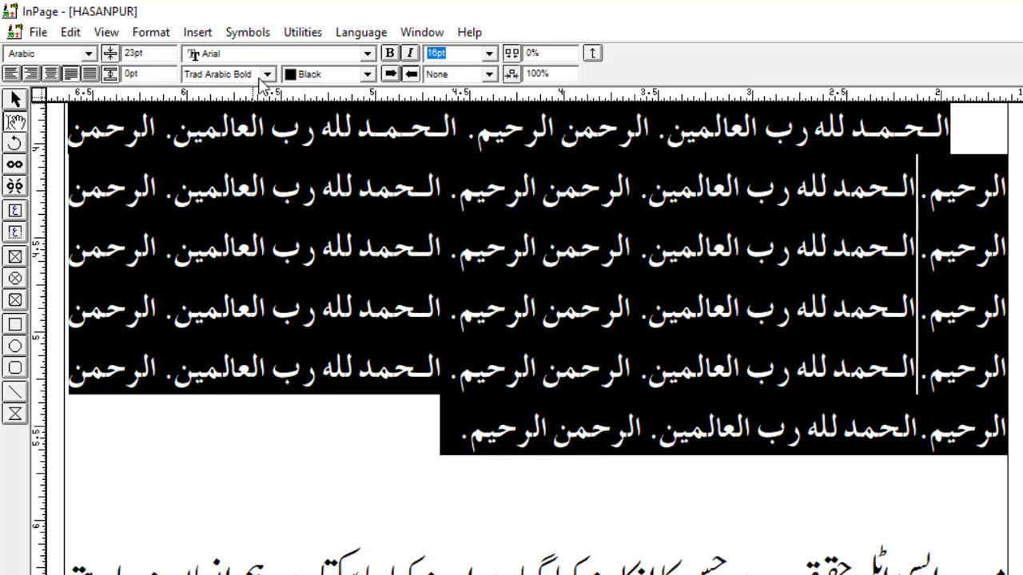
pyautogui.click(272, 81)
pyautogui.click(248, 137)
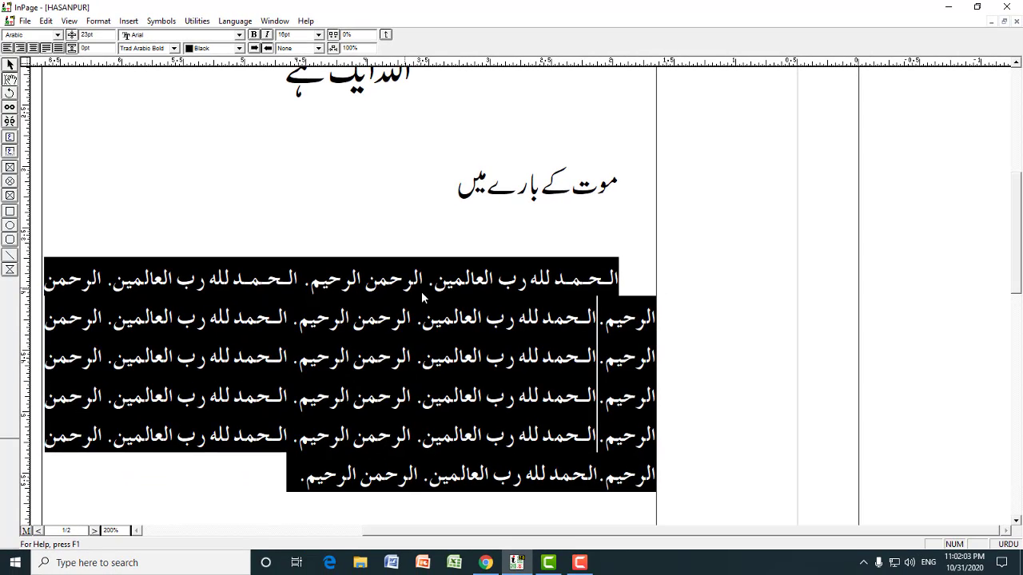
pyautogui.click(437, 296)
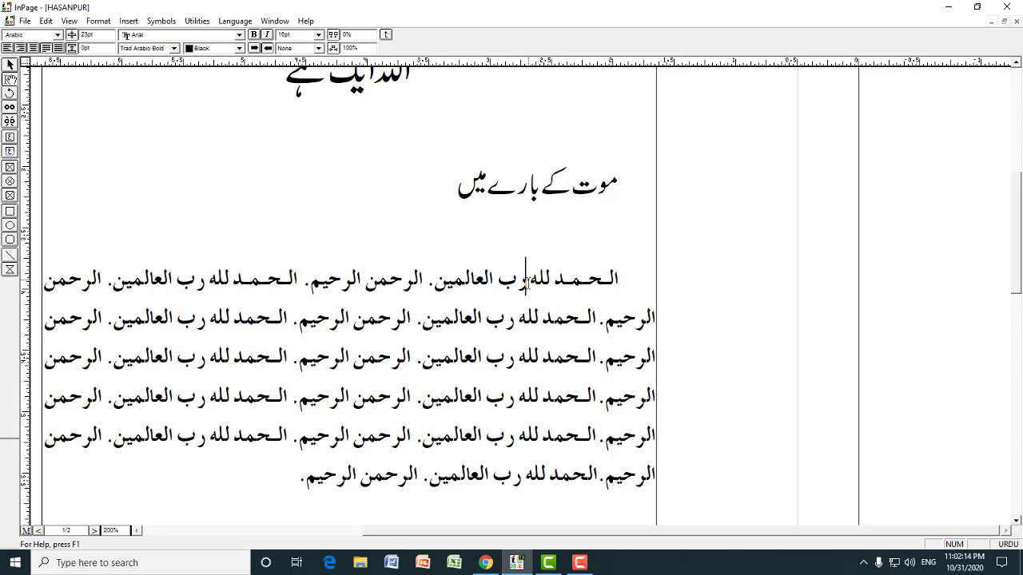
# Step: With the cursor in the Urdu body paragraph below the Arabic text, create a style sheet named Urdu with U as its key equivalent
pyautogui.moveTo(1013, 217); pyautogui.dragTo(1008, 352)
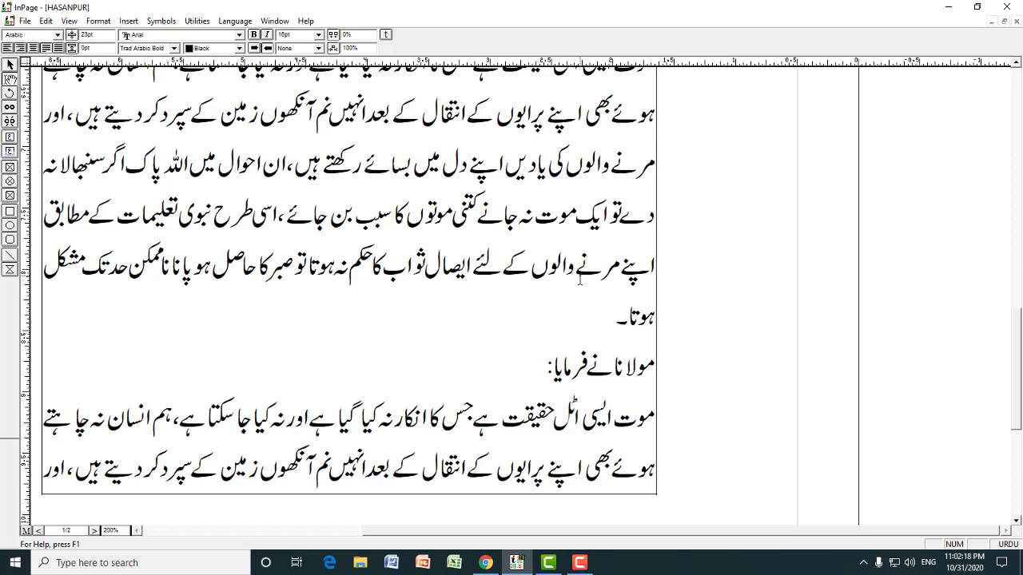
pyautogui.hotkey('ctrl', '1')
pyautogui.click(631, 330)
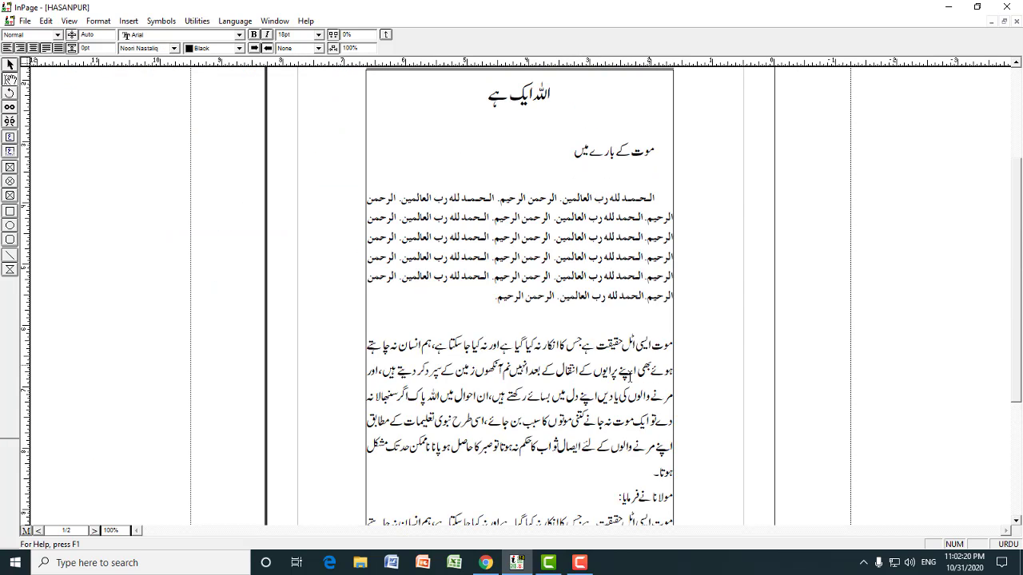
pyautogui.click(98, 20)
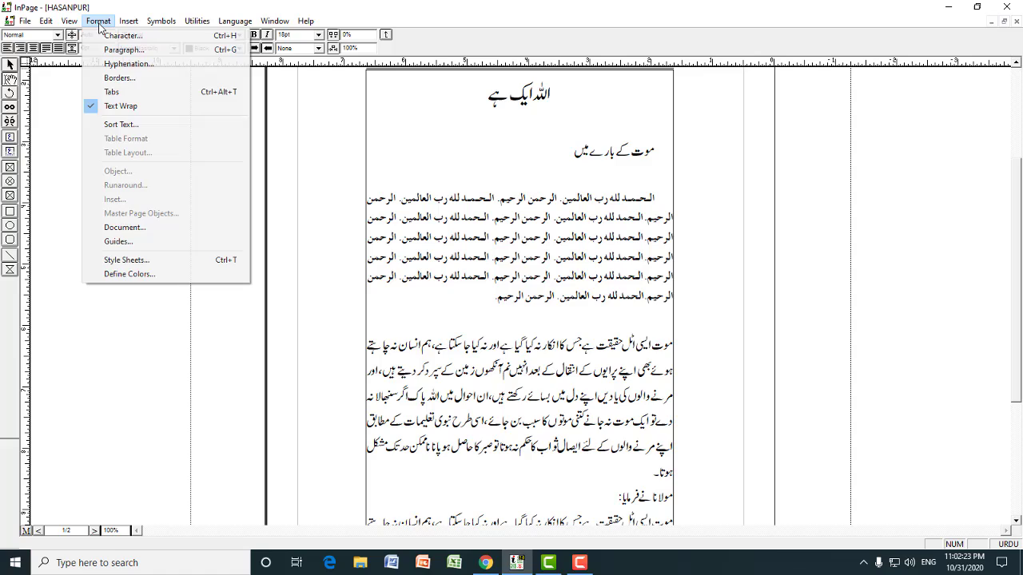
pyautogui.click(126, 260)
pyautogui.click(591, 298)
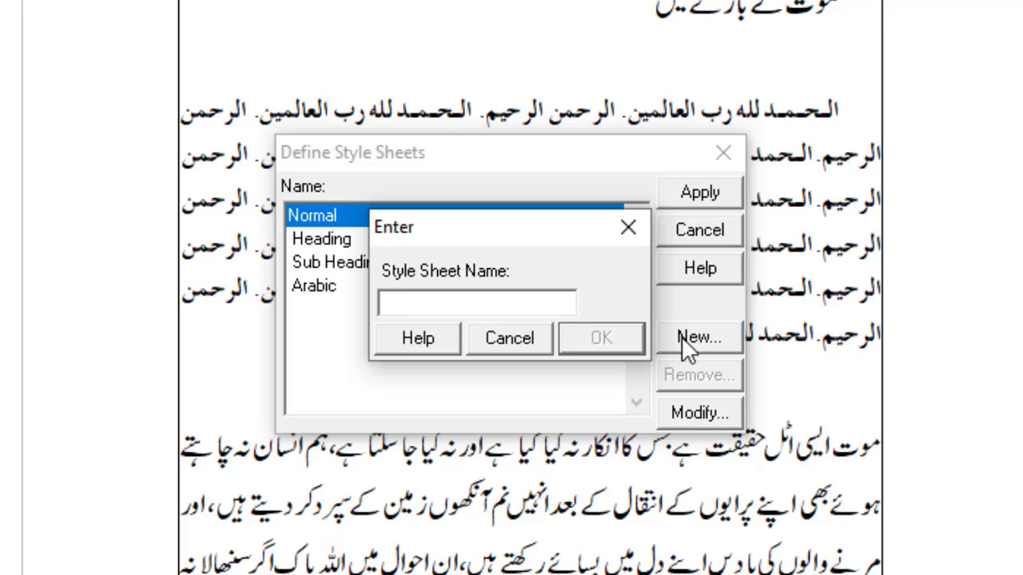
pyautogui.write('Urdu')
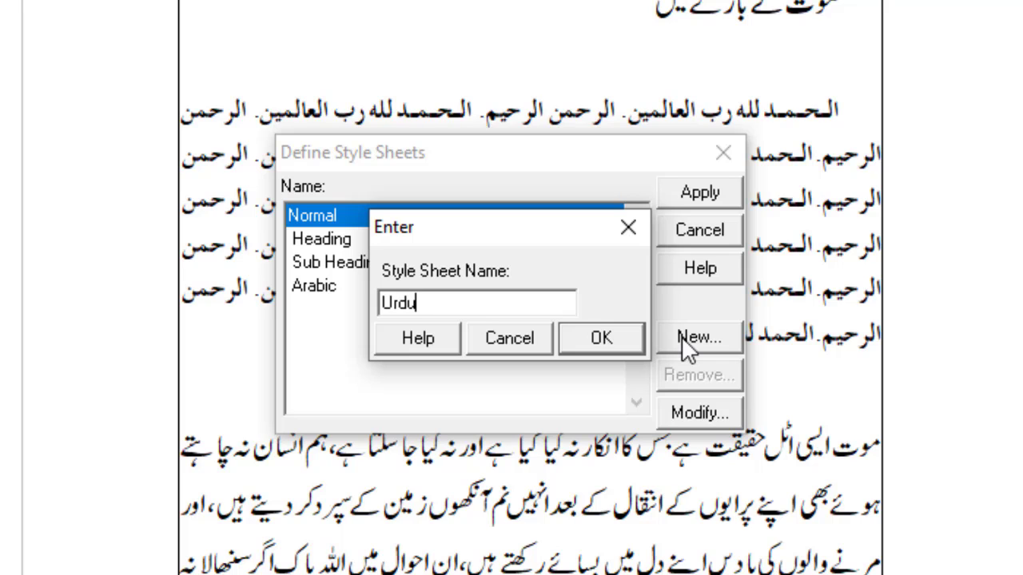
pyautogui.click(615, 342)
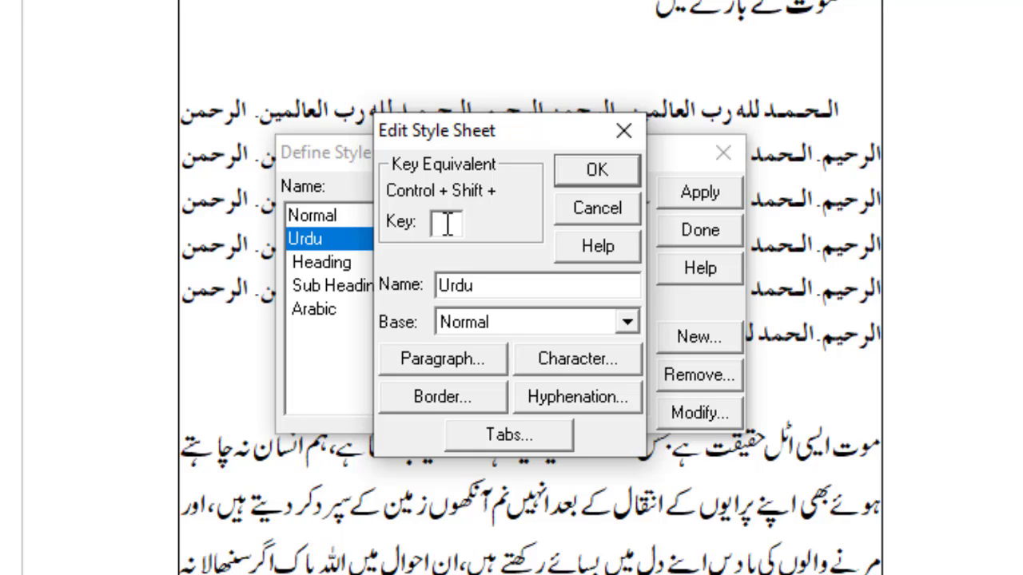
pyautogui.write('U')
# Step: Set the Urdu style's character size to 17
pyautogui.click(592, 366)
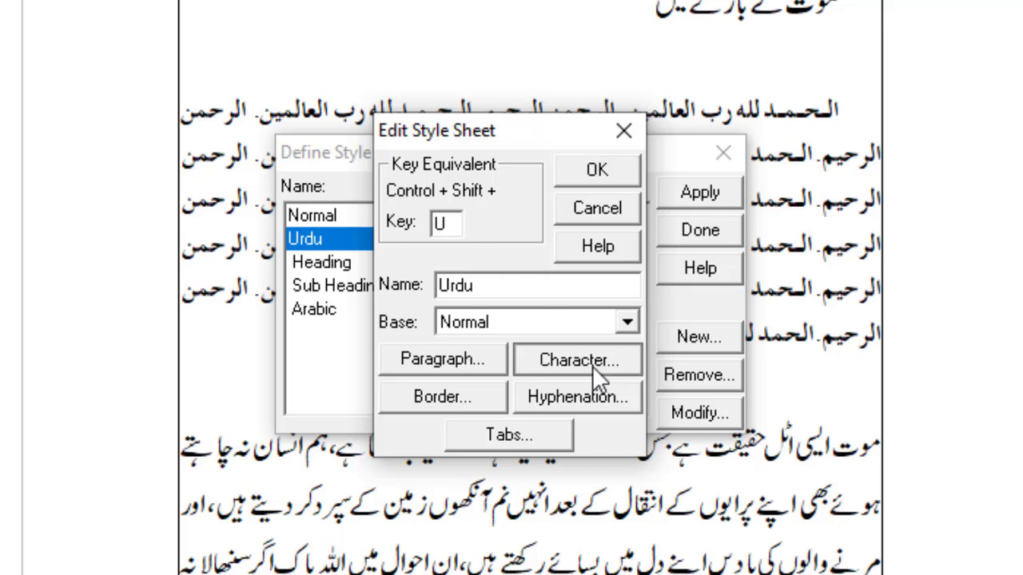
pyautogui.click(441, 190)
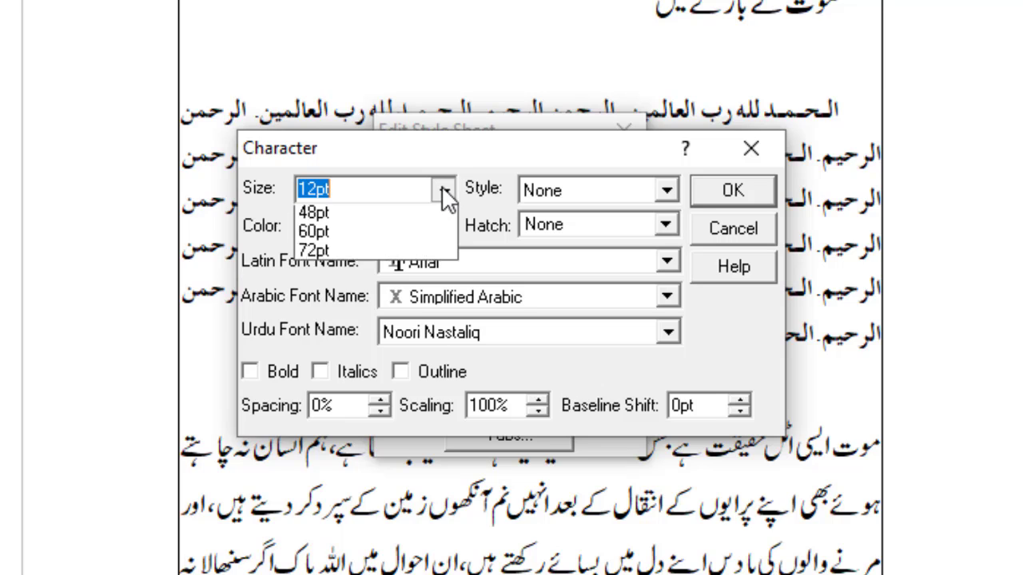
pyautogui.click(442, 192)
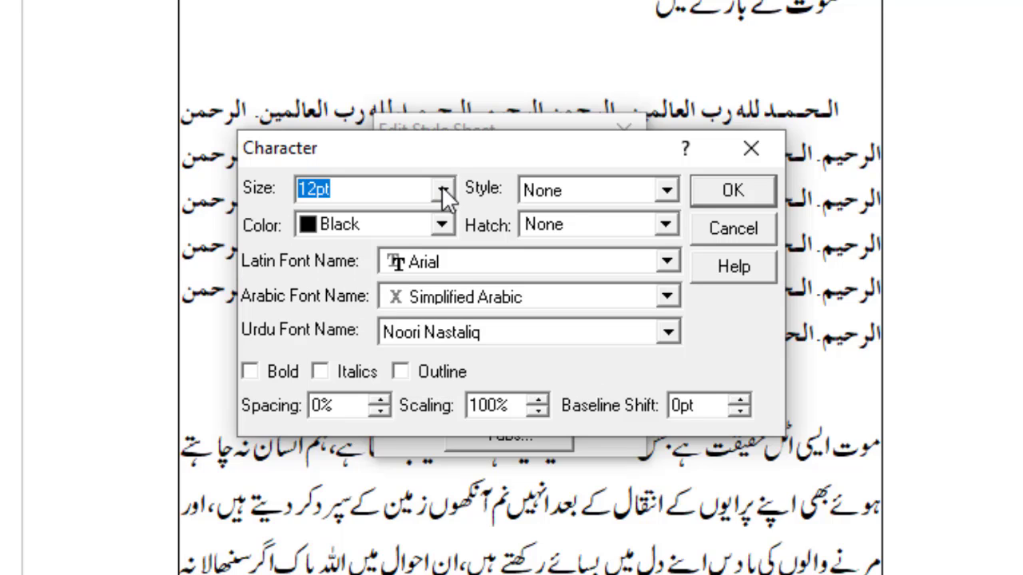
pyautogui.write('17')
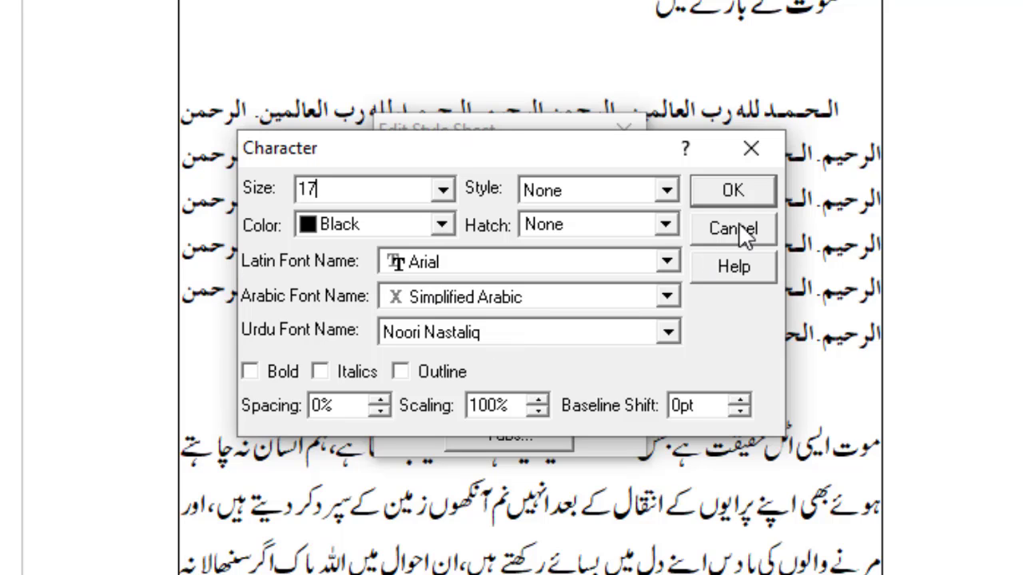
pyautogui.click(750, 194)
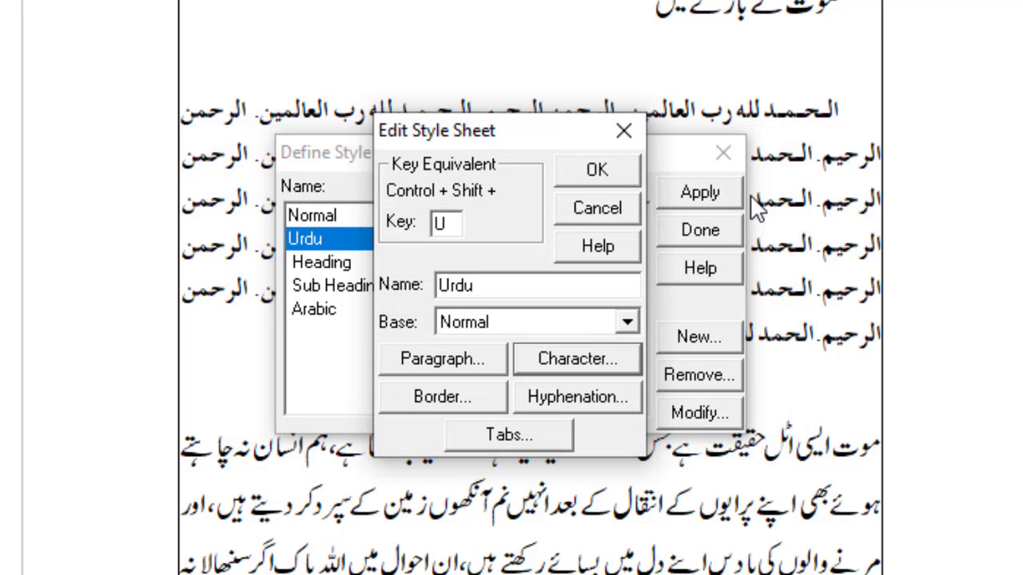
# Step: Set the Urdu style's paragraph alignment to Justified and its first-line indent to .3
pyautogui.click(430, 356)
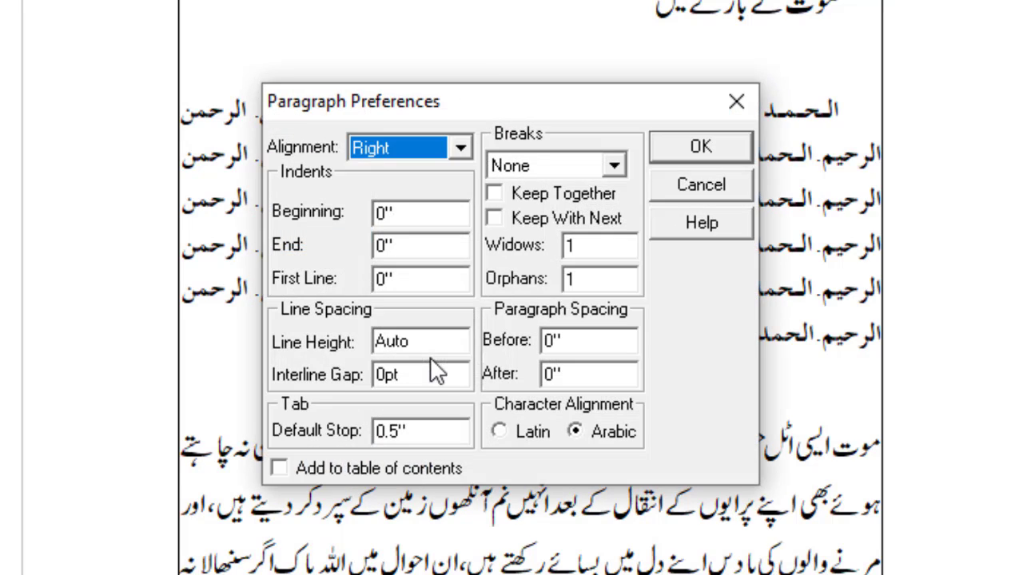
pyautogui.click(460, 147)
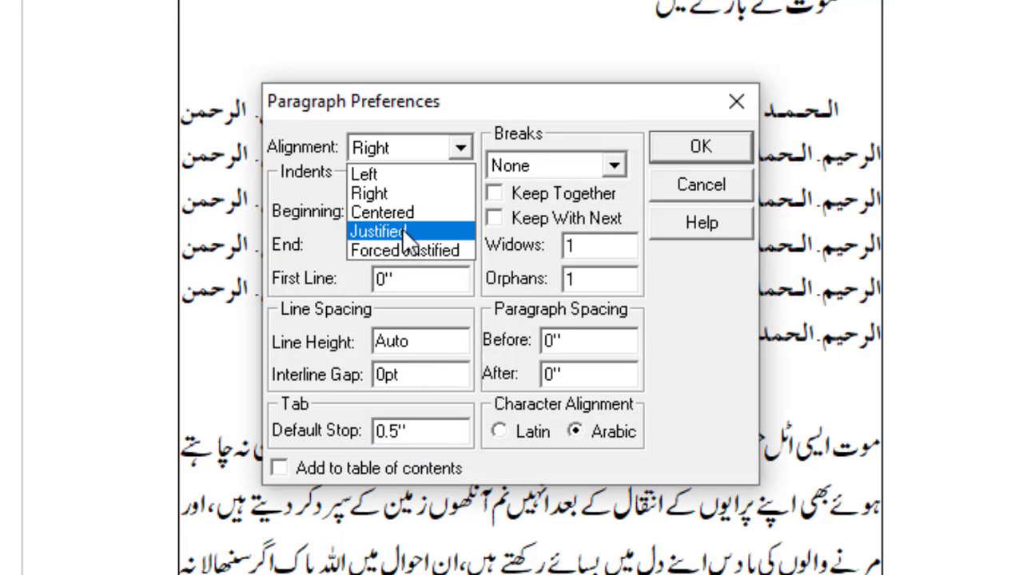
pyautogui.click(393, 232)
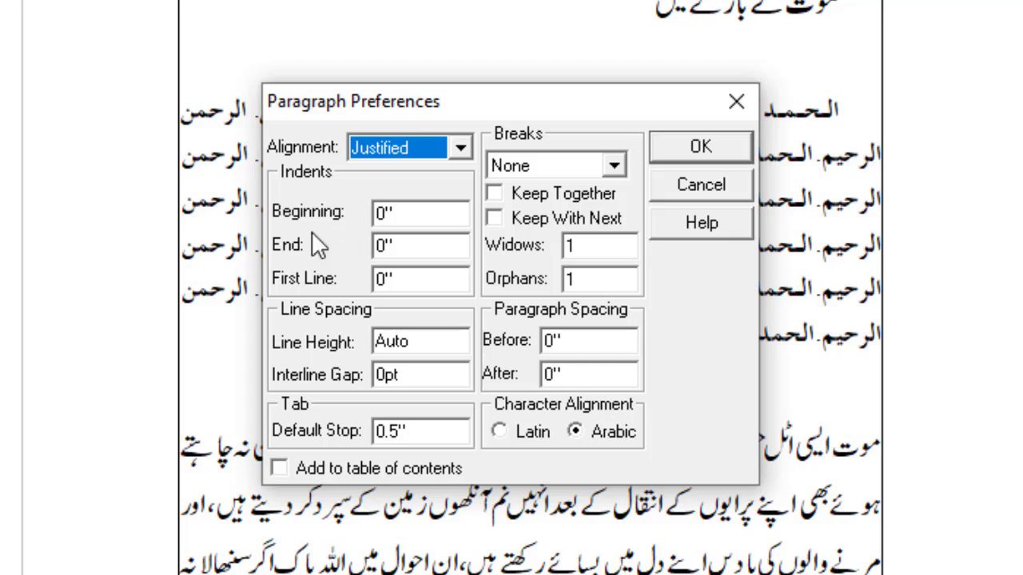
pyautogui.moveTo(429, 280); pyautogui.dragTo(338, 280)
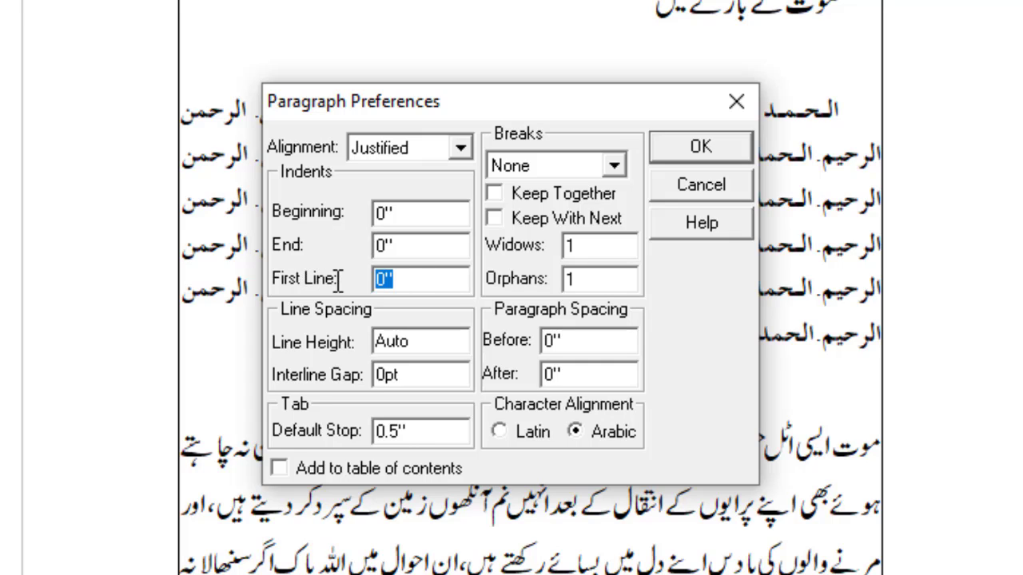
pyautogui.write('.3')
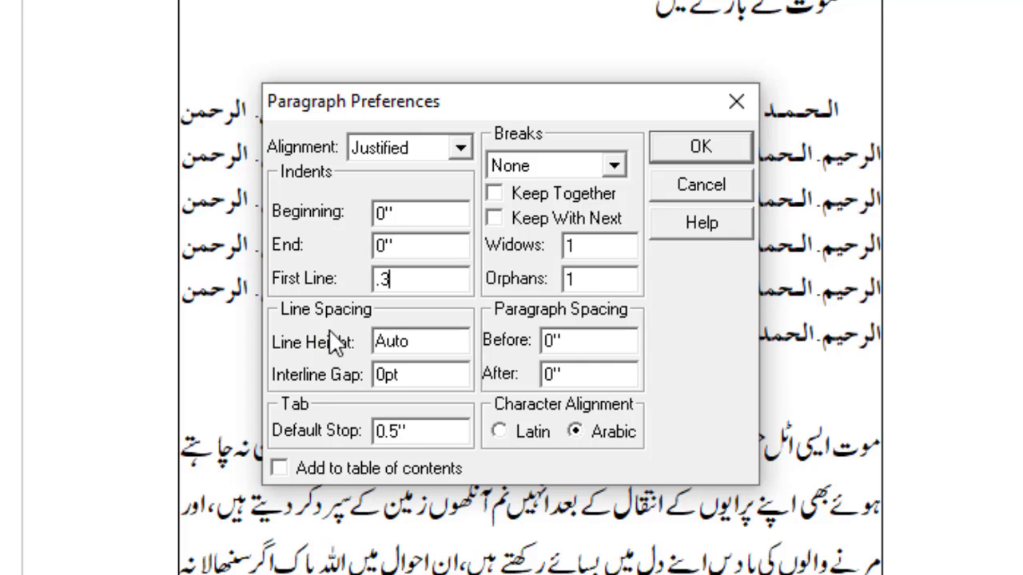
# Step: Set the Urdu style's line height to 24 and save the style definition
pyautogui.click(422, 343)
pyautogui.moveTo(423, 349); pyautogui.dragTo(366, 350)
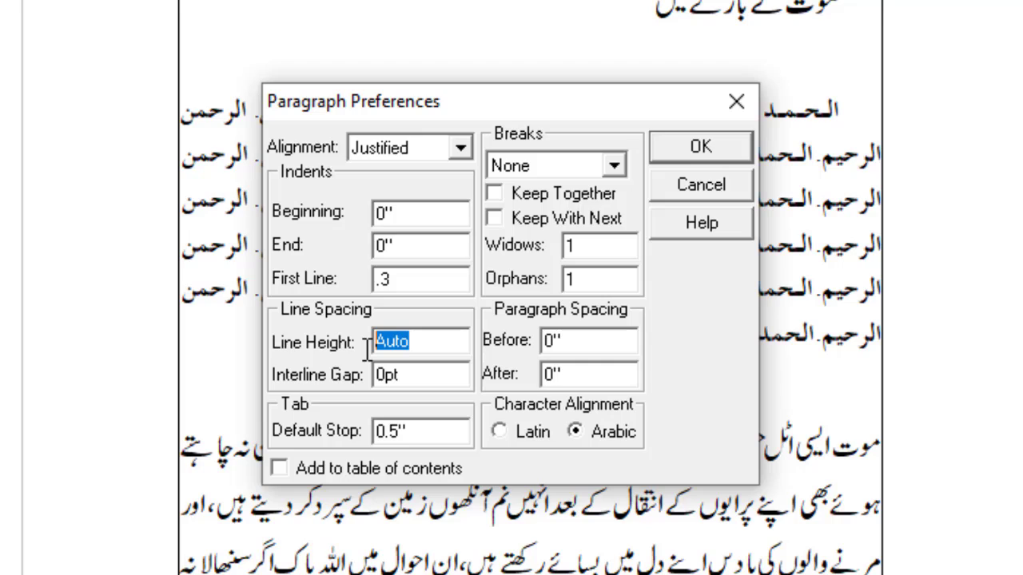
pyautogui.write('24')
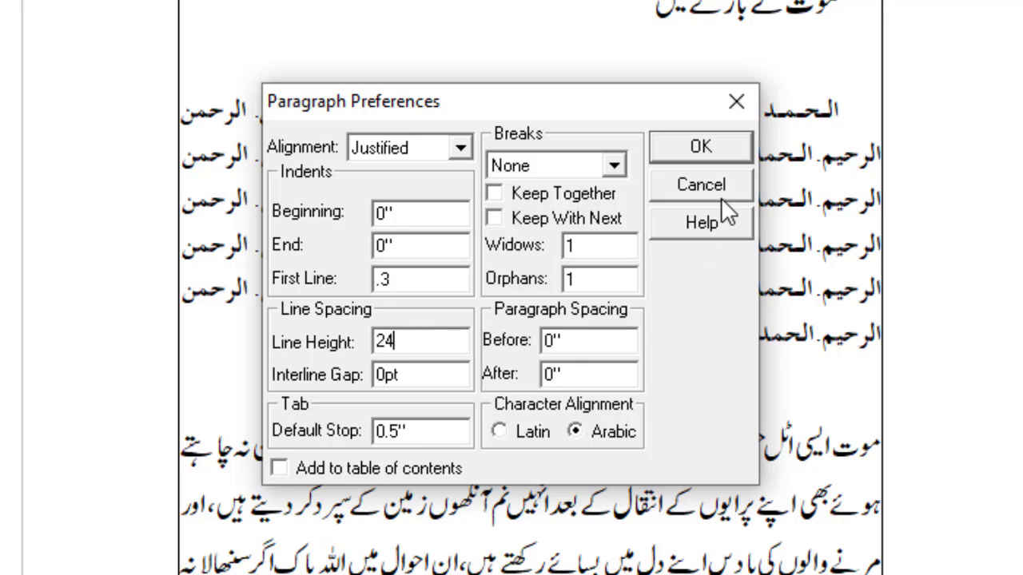
pyautogui.click(705, 151)
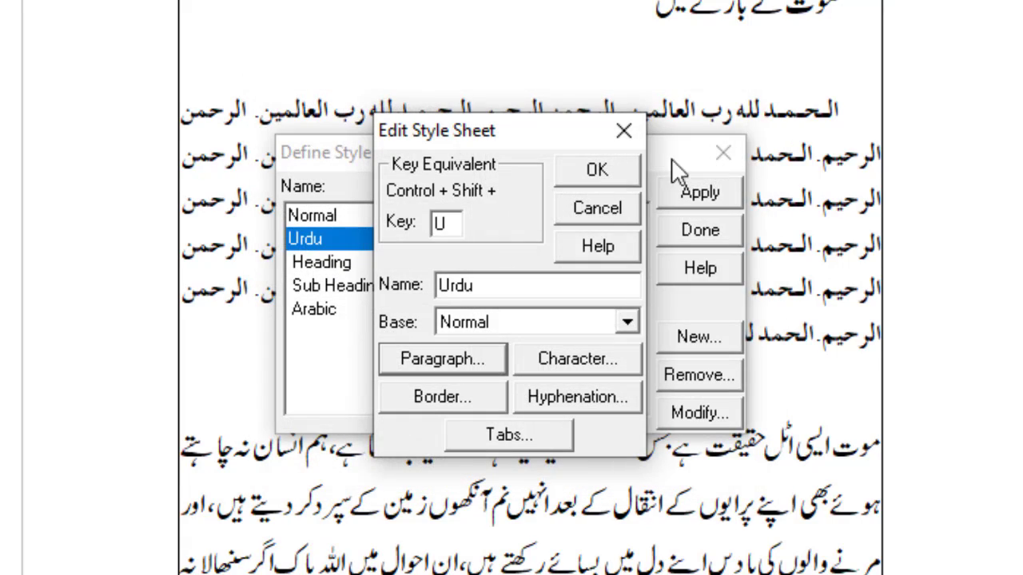
pyautogui.click(588, 171)
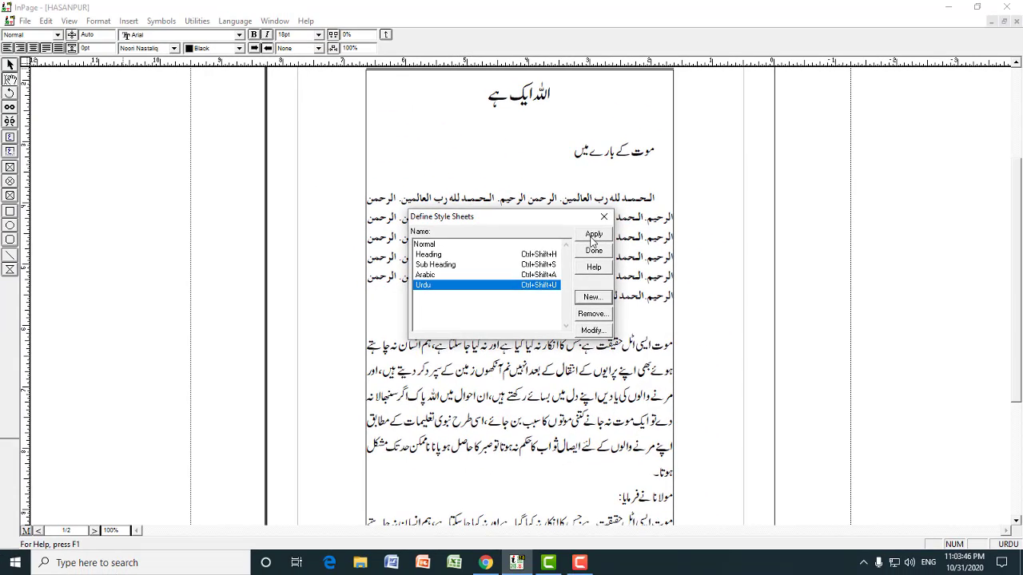
# Step: Apply the Urdu style to the body paragraph below the Arabic text and undo it
pyautogui.click(700, 230)
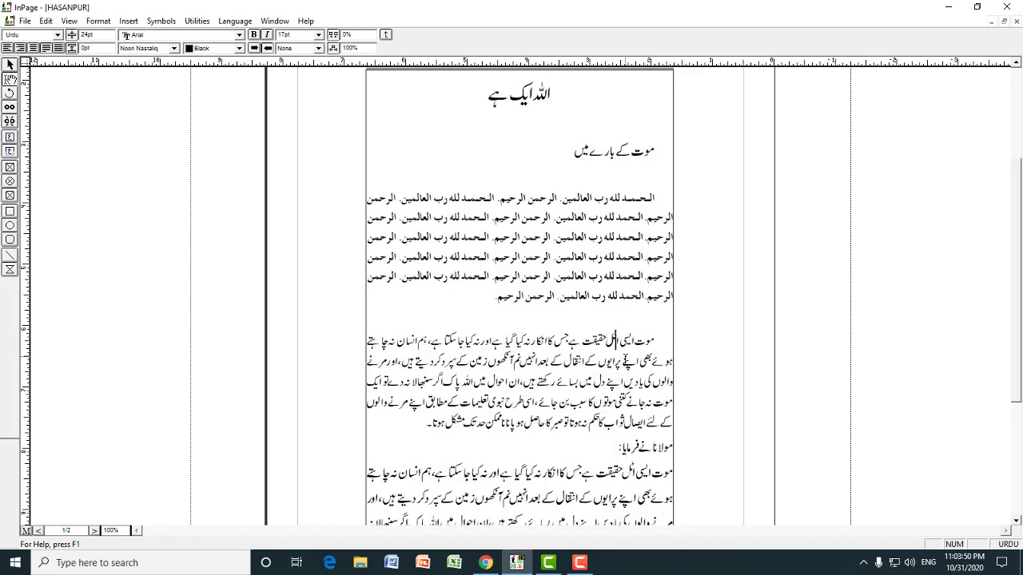
pyautogui.hotkey('ctrl', 'z')
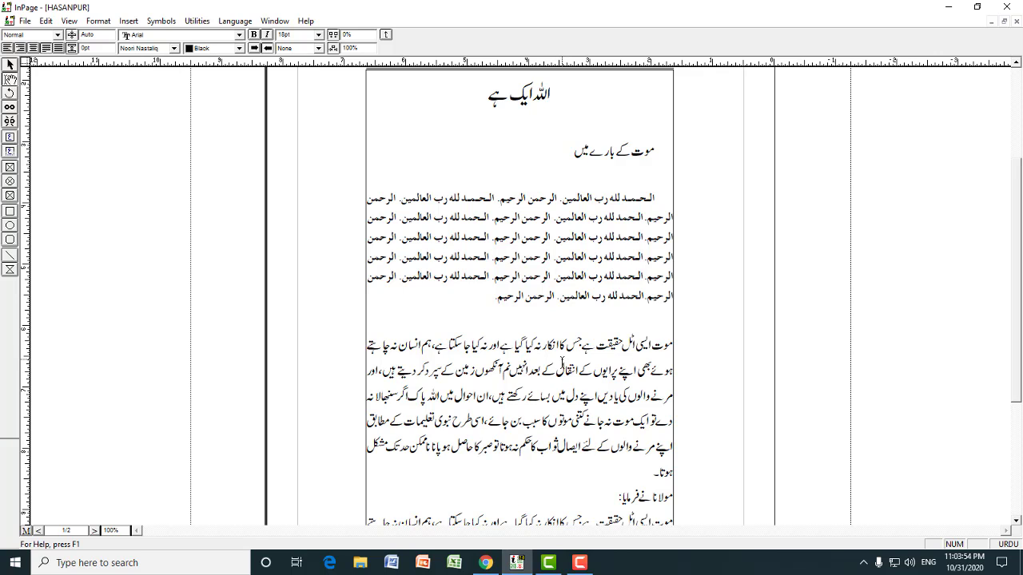
# Step: Apply the Urdu style sheet to the Urdu body paragraph directly below the Arabic text
pyautogui.hotkey('ctrl', '2')
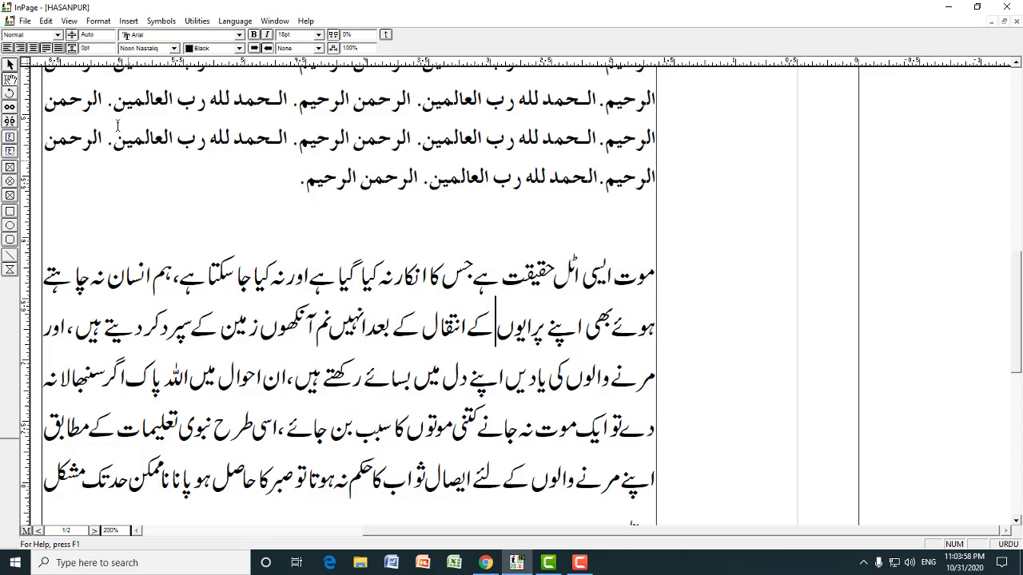
pyautogui.click(98, 21)
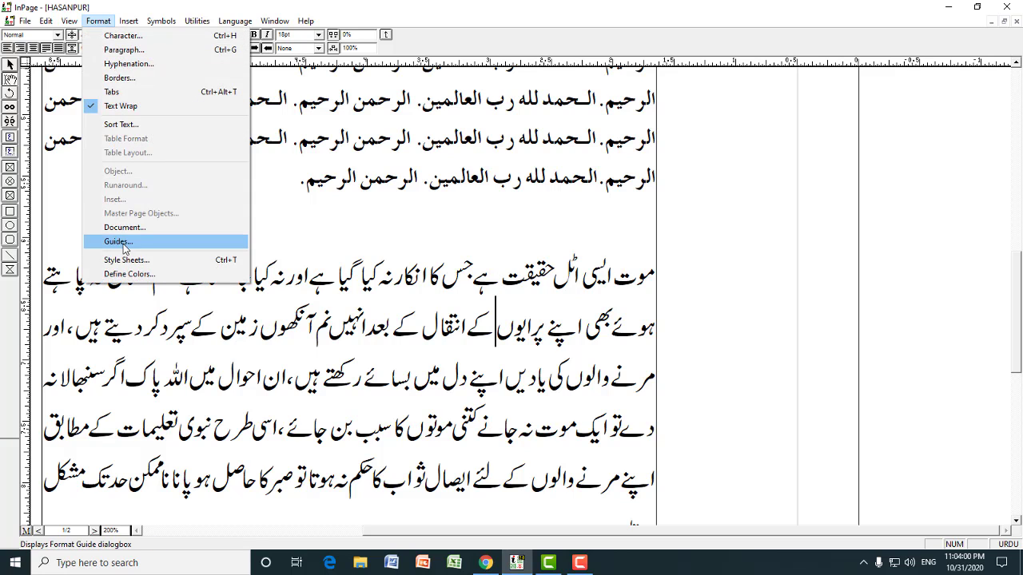
pyautogui.click(128, 260)
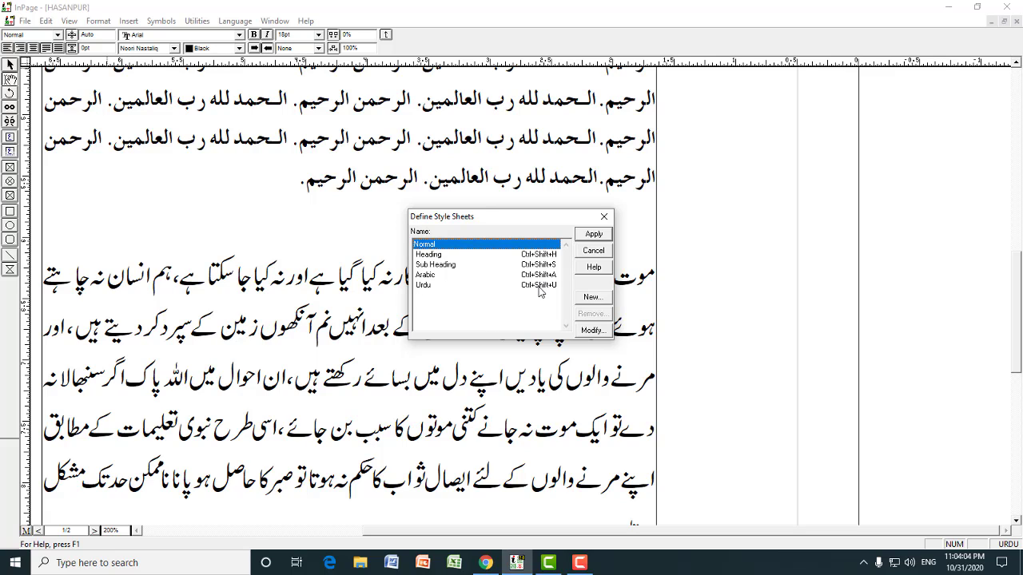
pyautogui.click(423, 285)
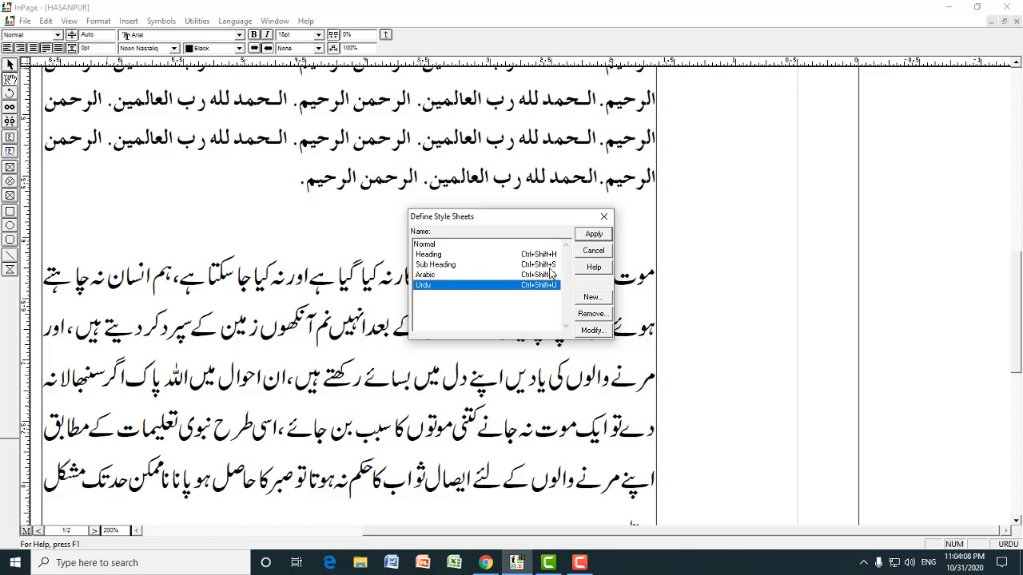
pyautogui.click(592, 239)
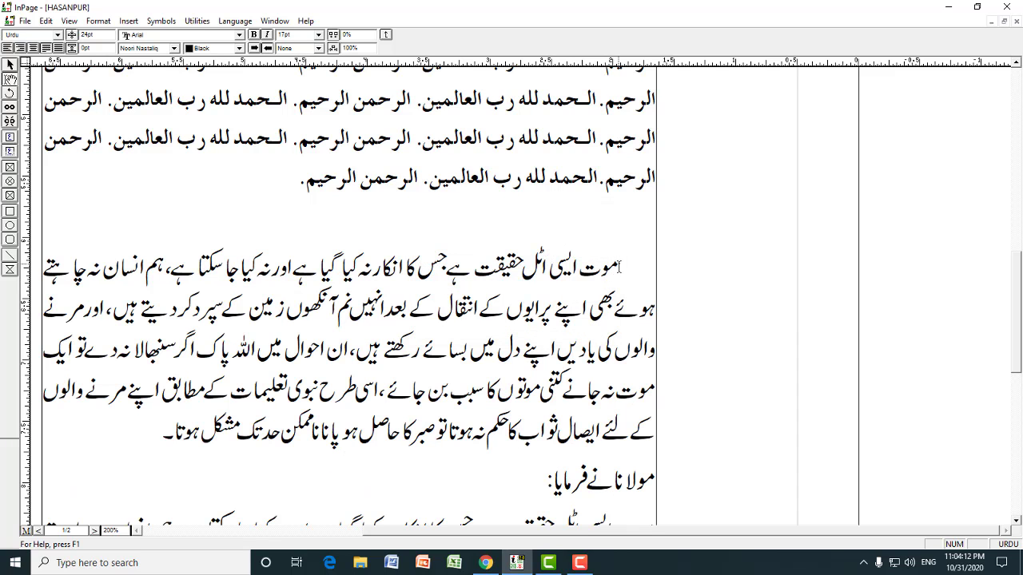
# Step: Apply the Urdu style to the short line directly below the formatted Urdu body paragraph
pyautogui.click(621, 267)
pyautogui.hotkey('ctrl', '1')
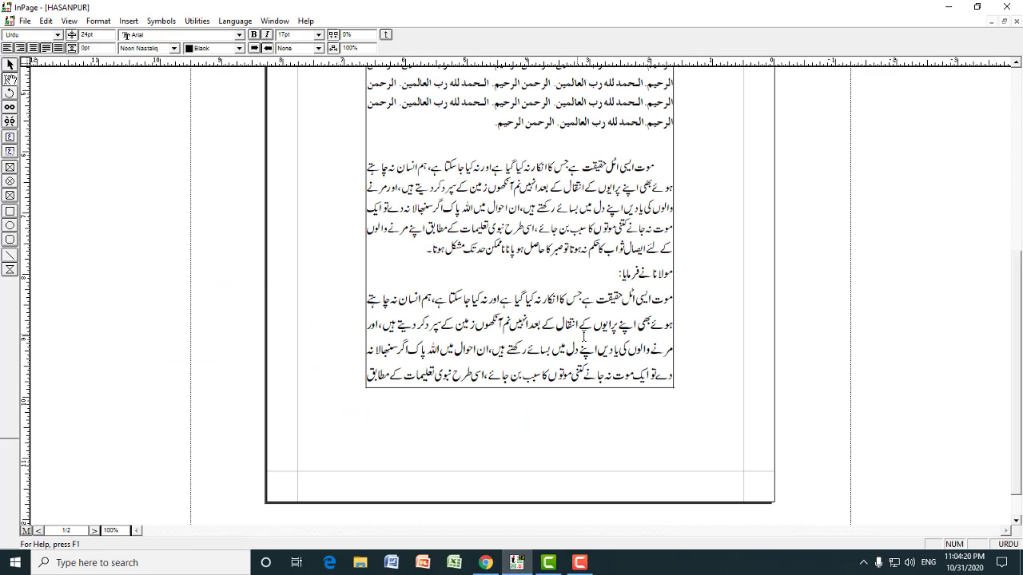
pyautogui.click(633, 303)
pyautogui.press('F2')
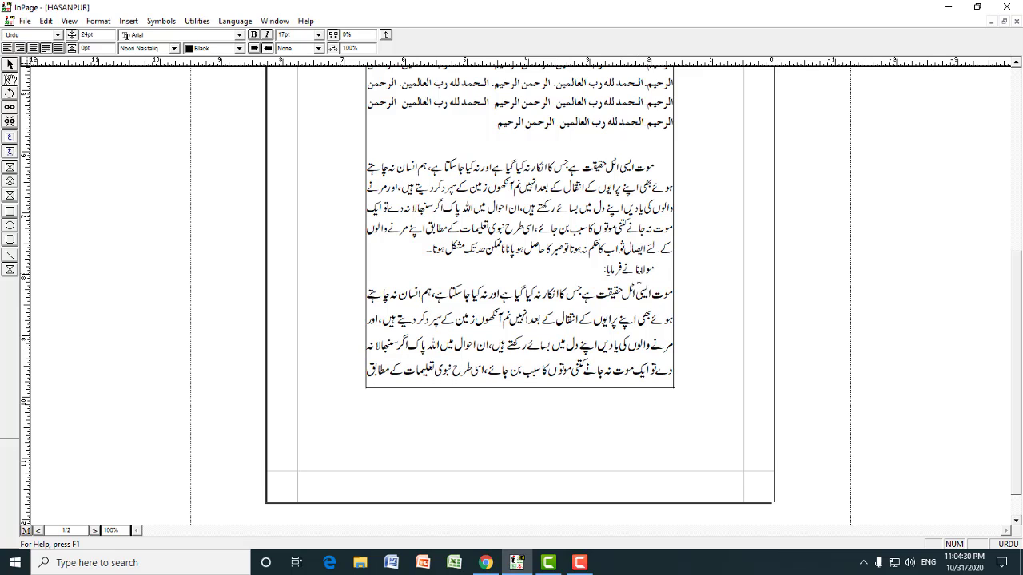
# Step: With the cursor in the last Urdu paragraph on the page, create a style sheet named Iqtibas with I as its key equivalent
pyautogui.press('Down')
pyautogui.moveTo(651, 291); pyautogui.dragTo(363, 369)
pyautogui.click(527, 336)
pyautogui.press('F11')
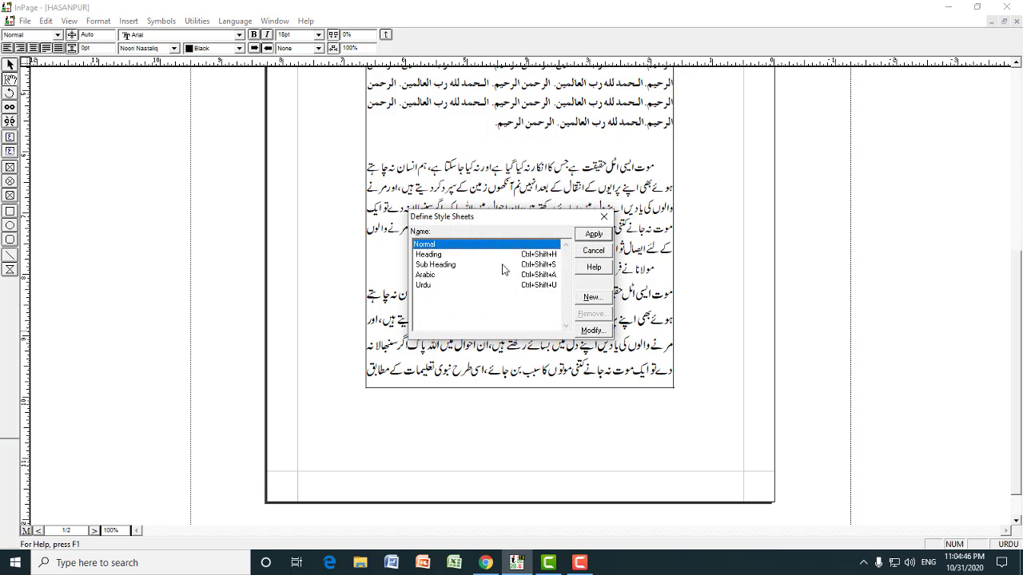
pyautogui.click(590, 298)
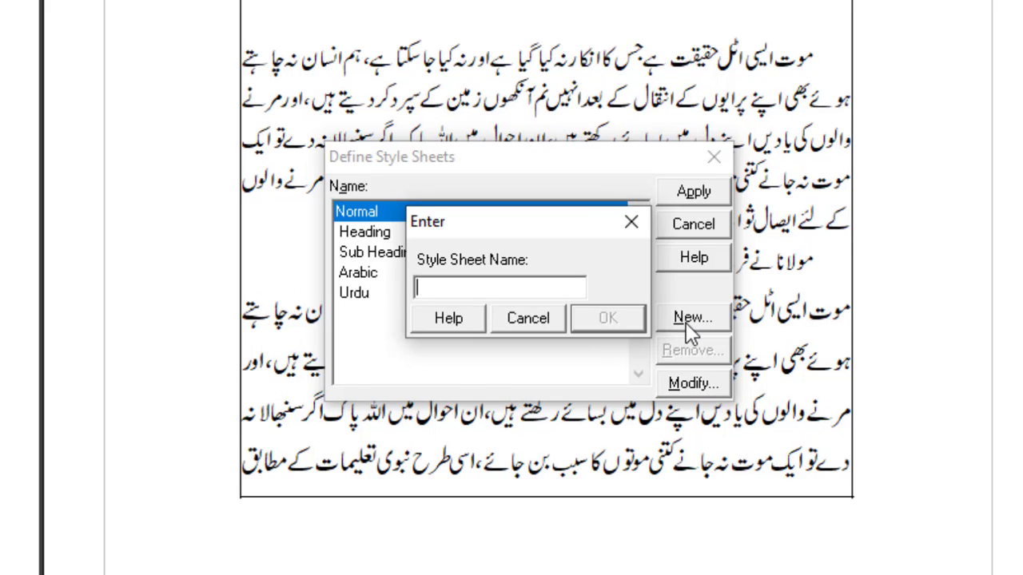
pyautogui.write('l')
pyautogui.press('BackSpace')
pyautogui.write('lqt')
pyautogui.write('ib')
pyautogui.write('as')
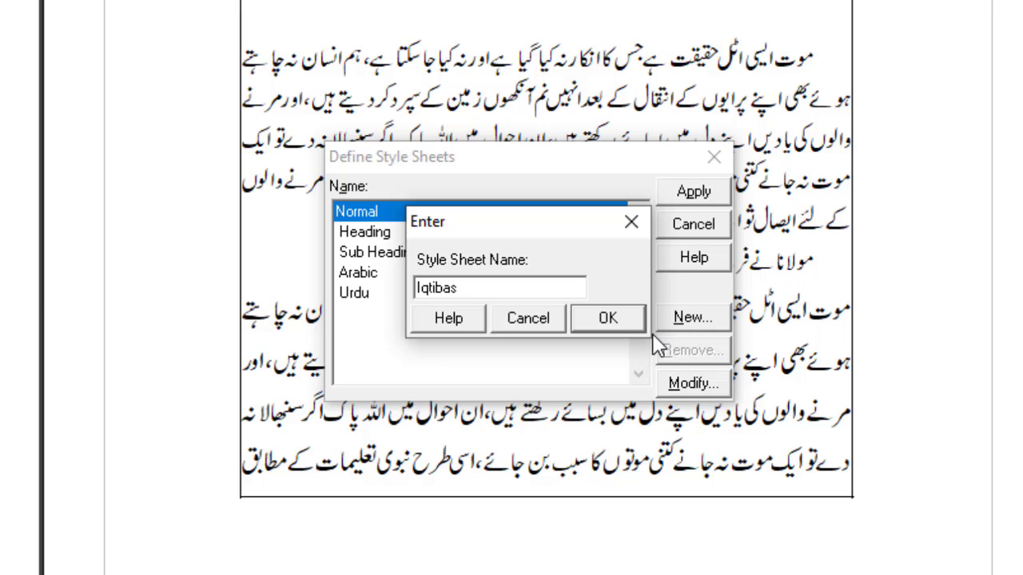
pyautogui.click(621, 320)
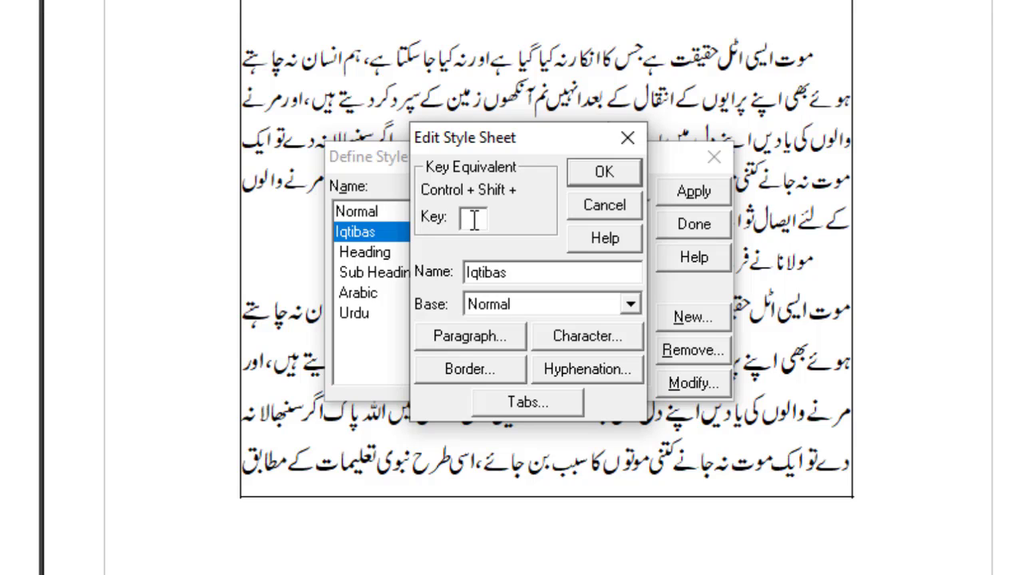
pyautogui.write('I')
# Step: Set the Iqtibas style's character size to 17 and keep Noori Nastaliq as its Urdu font
pyautogui.click(553, 345)
pyautogui.click(469, 189)
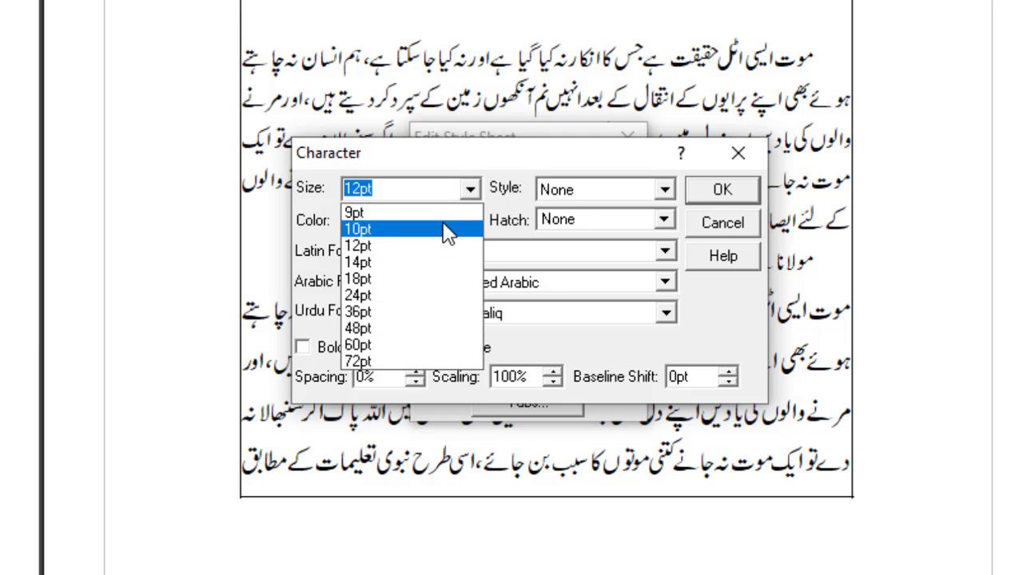
pyautogui.write('17')
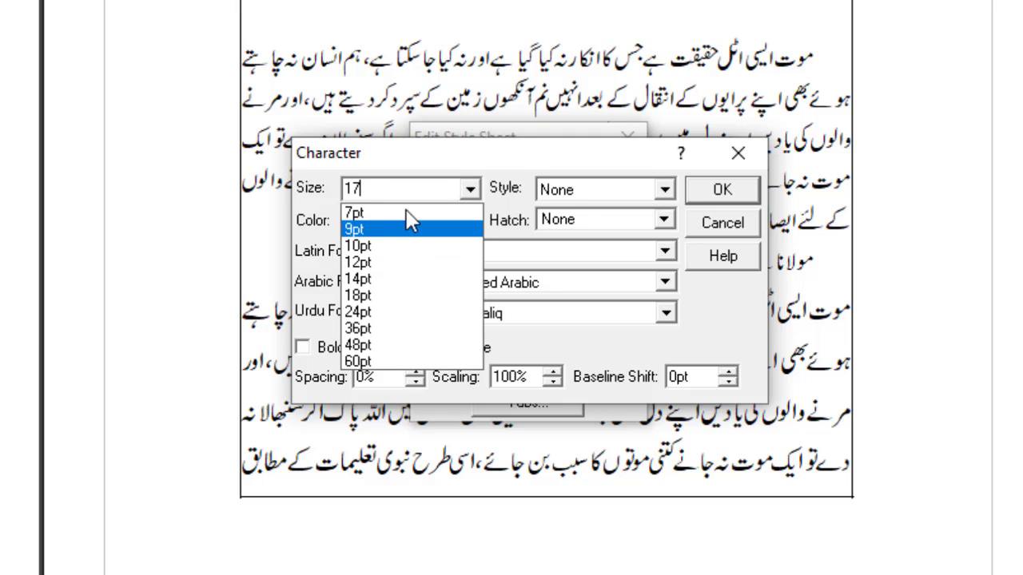
pyautogui.click(405, 214)
pyautogui.write('17')
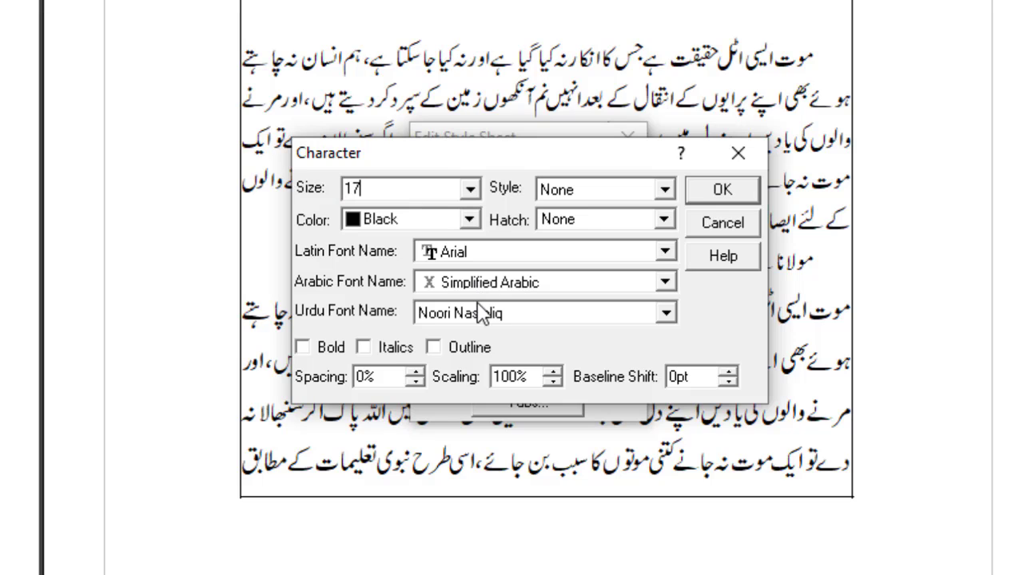
pyautogui.click(476, 317)
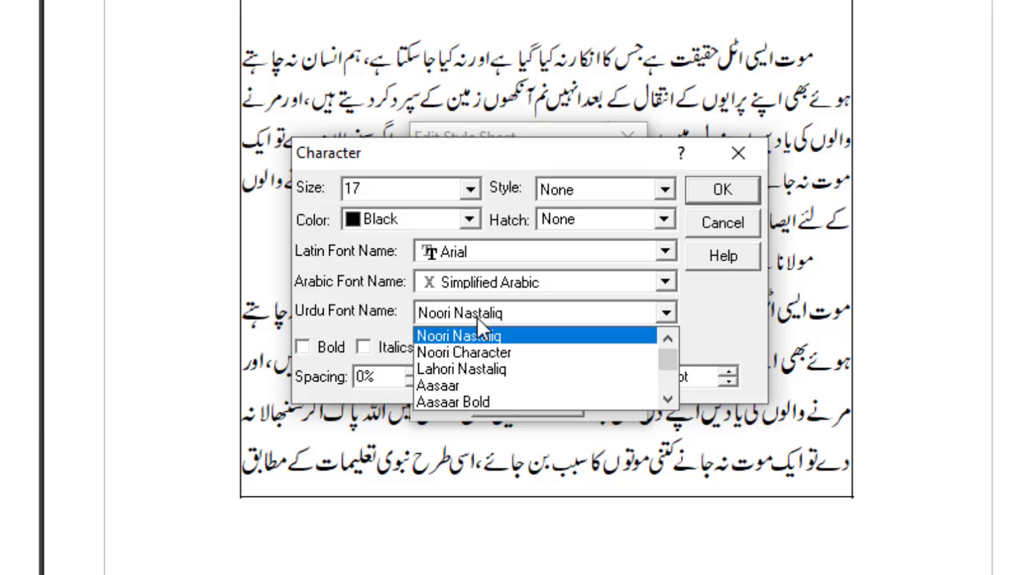
pyautogui.click(477, 317)
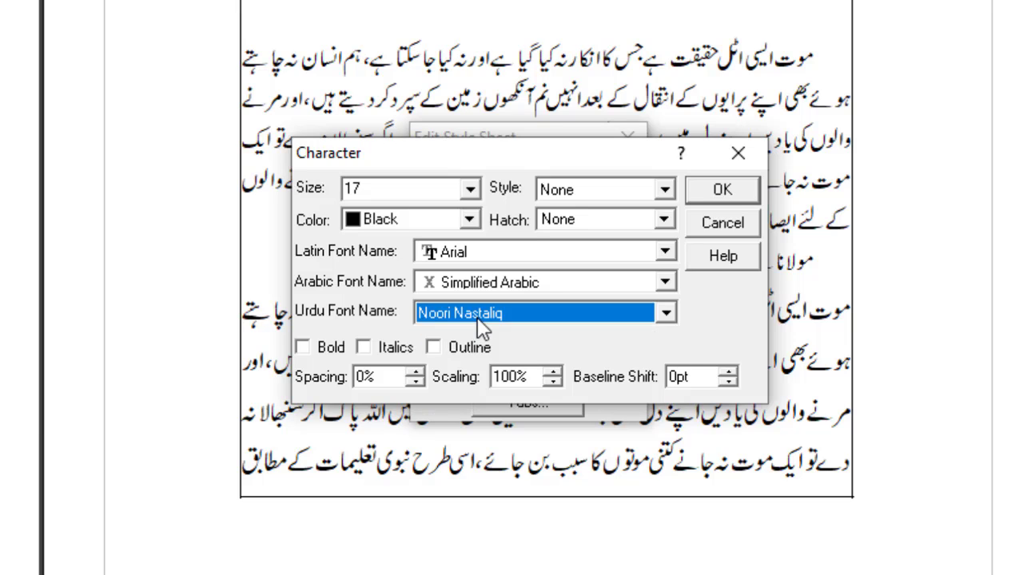
pyautogui.click(723, 190)
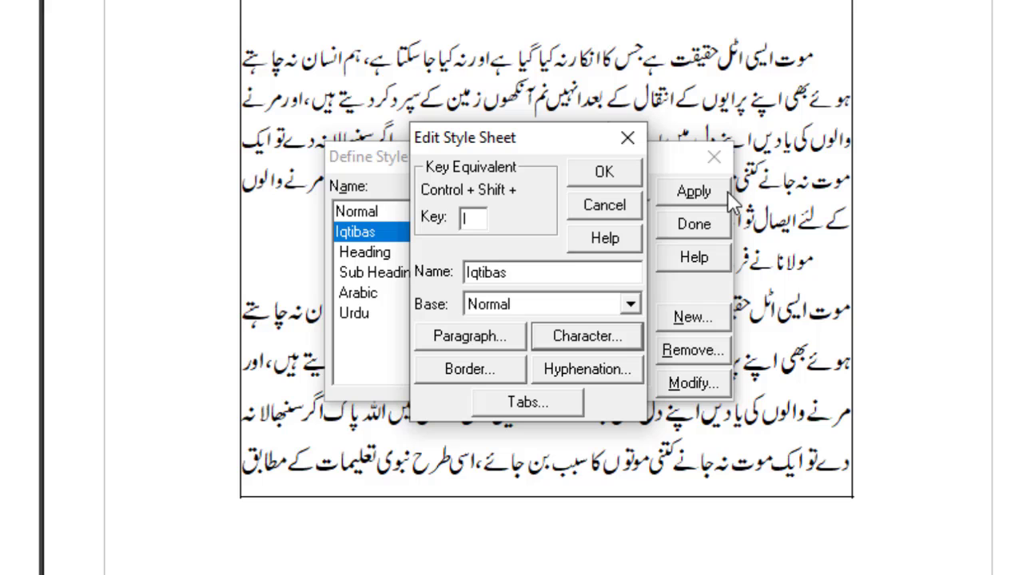
# Step: Set the Iqtibas style's paragraph alignment to Justified and its first-line indent to .3
pyautogui.click(471, 336)
pyautogui.click(489, 153)
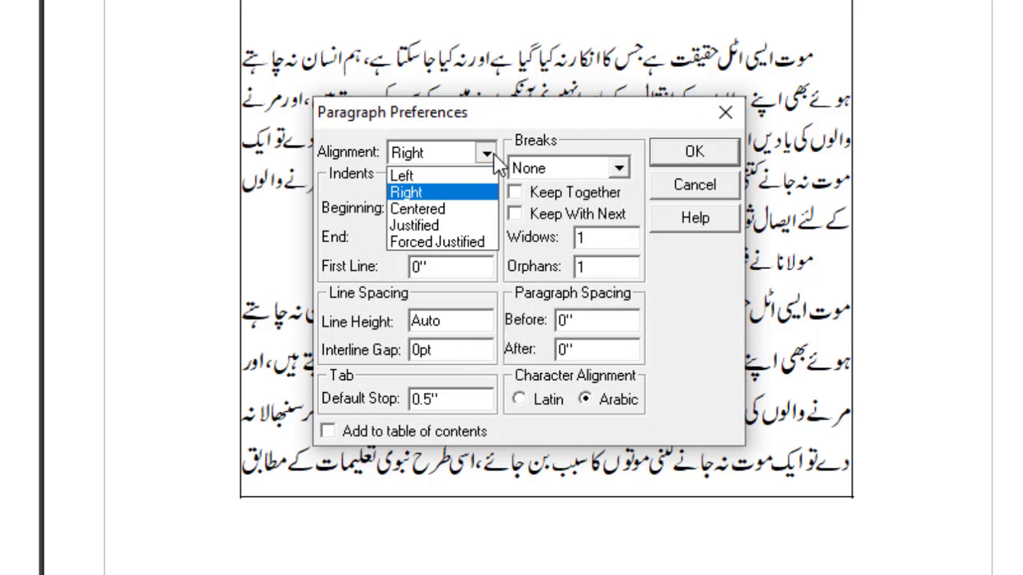
pyautogui.click(447, 226)
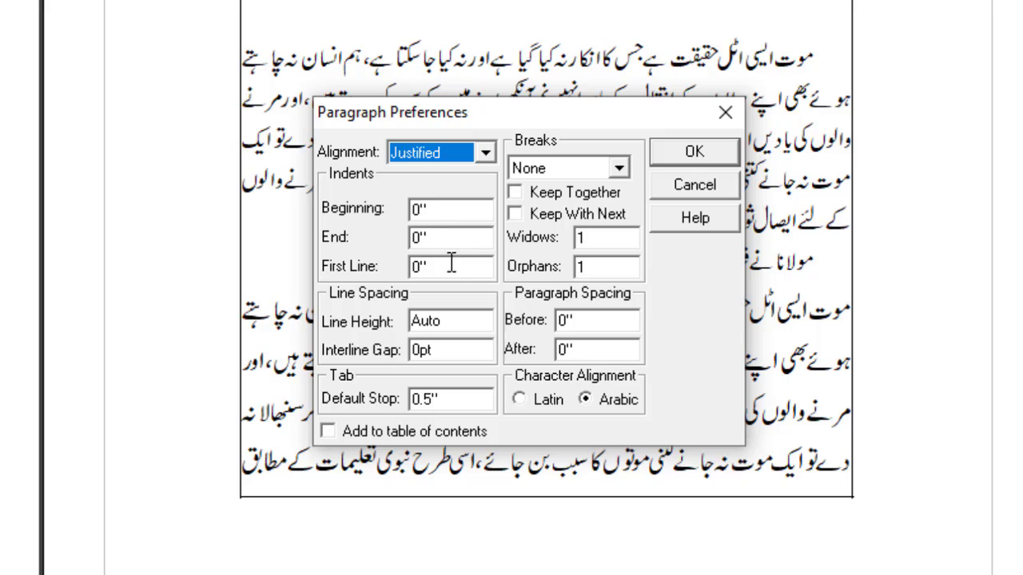
pyautogui.moveTo(456, 268); pyautogui.dragTo(407, 275)
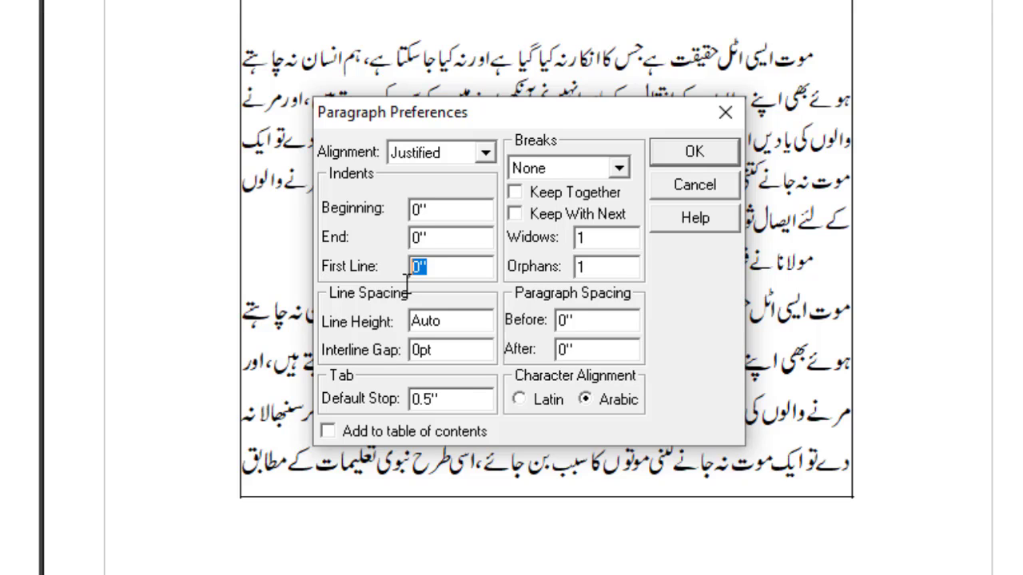
pyautogui.write('.3')
# Step: Set the Iqtibas style's beginning and end indents to 1 each
pyautogui.click(447, 322)
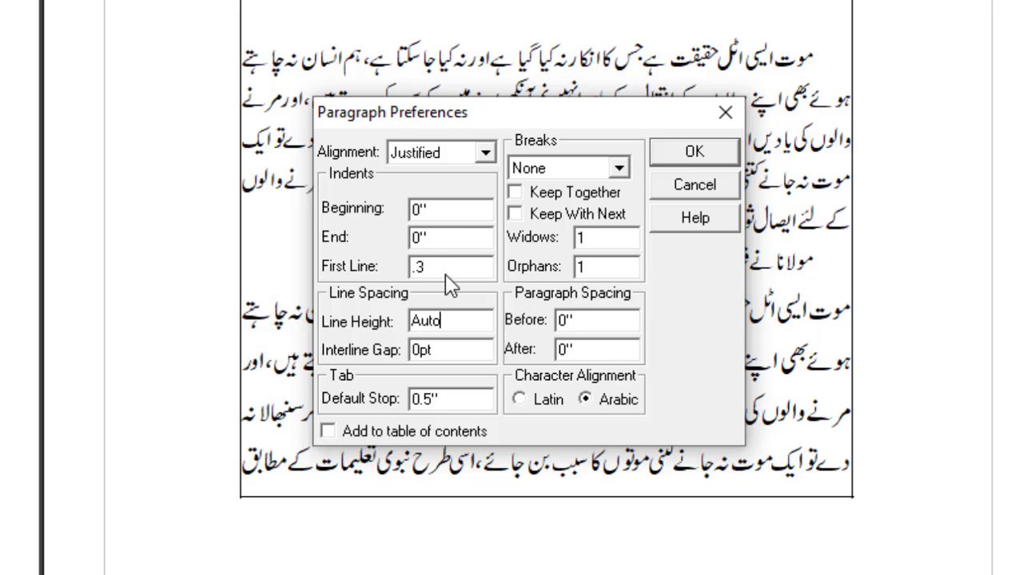
pyautogui.moveTo(449, 211); pyautogui.dragTo(407, 211)
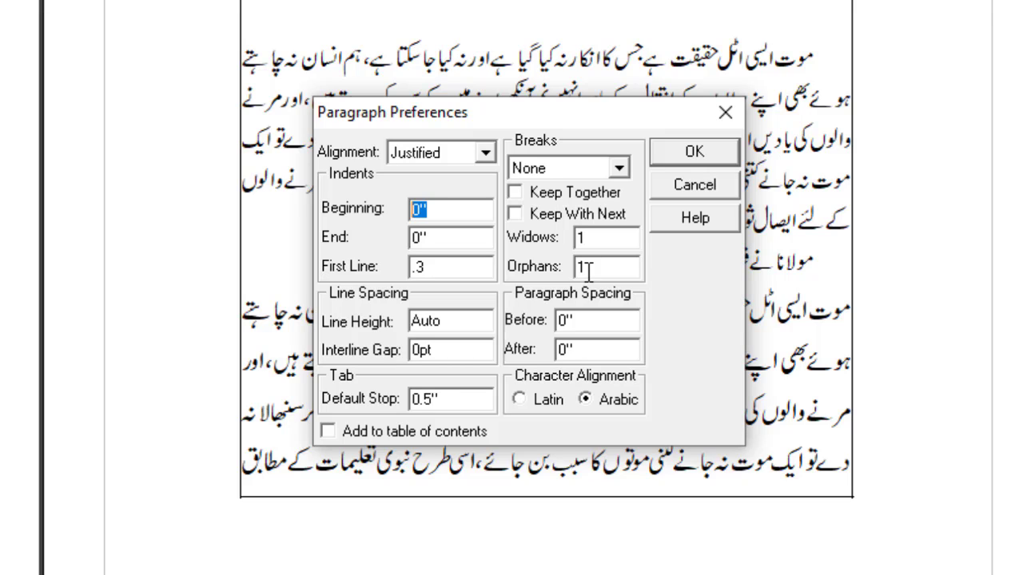
pyautogui.write('1')
pyautogui.press('Tab')
pyautogui.write('1')
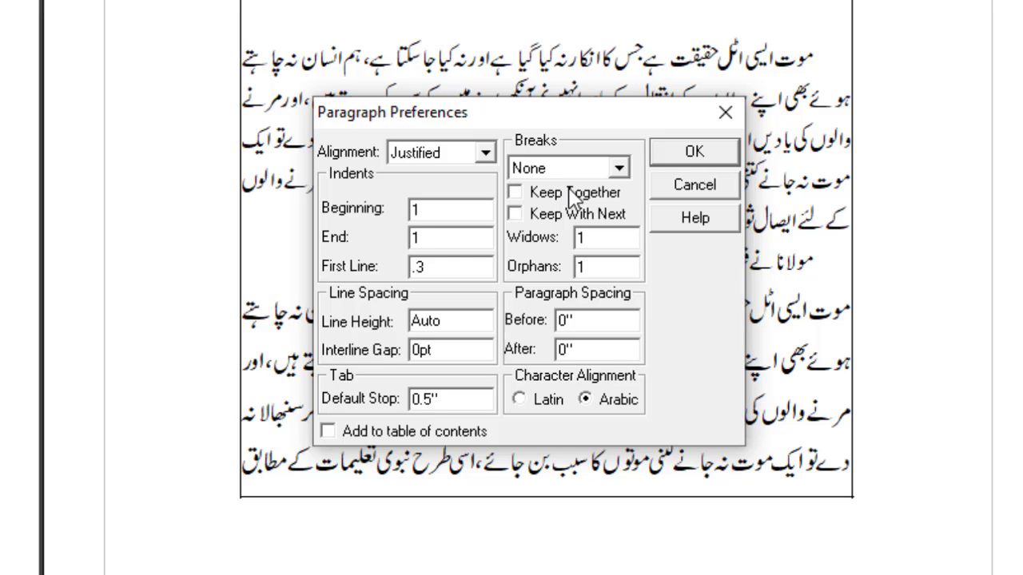
# Step: Set the Iqtibas style's line height to 24 and apply the style to the last Urdu paragraph
pyautogui.click(439, 269)
pyautogui.hotkey('shift', 'Home')
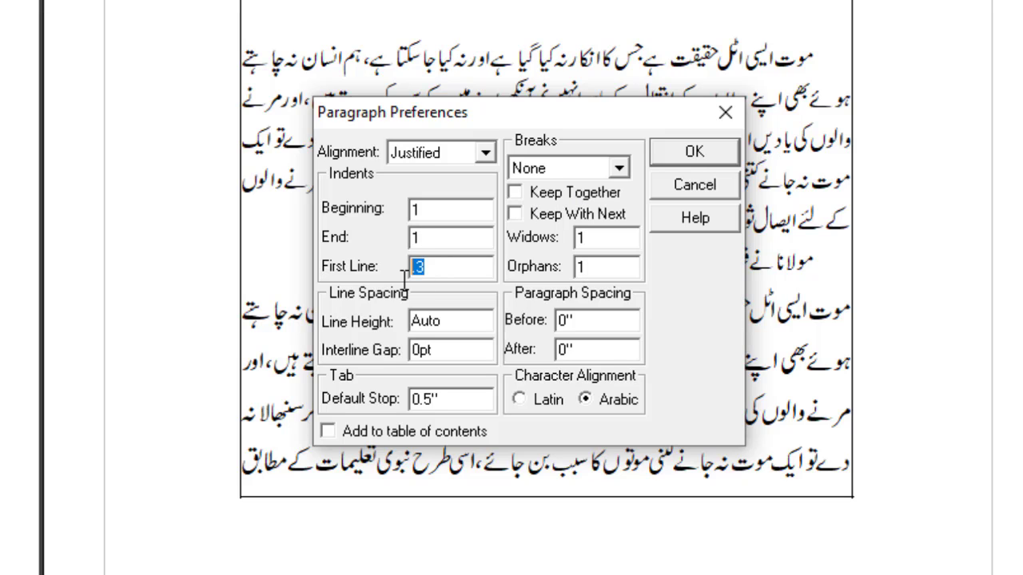
pyautogui.click(470, 322)
pyautogui.moveTo(470, 322); pyautogui.dragTo(414, 329)
pyautogui.click(457, 328)
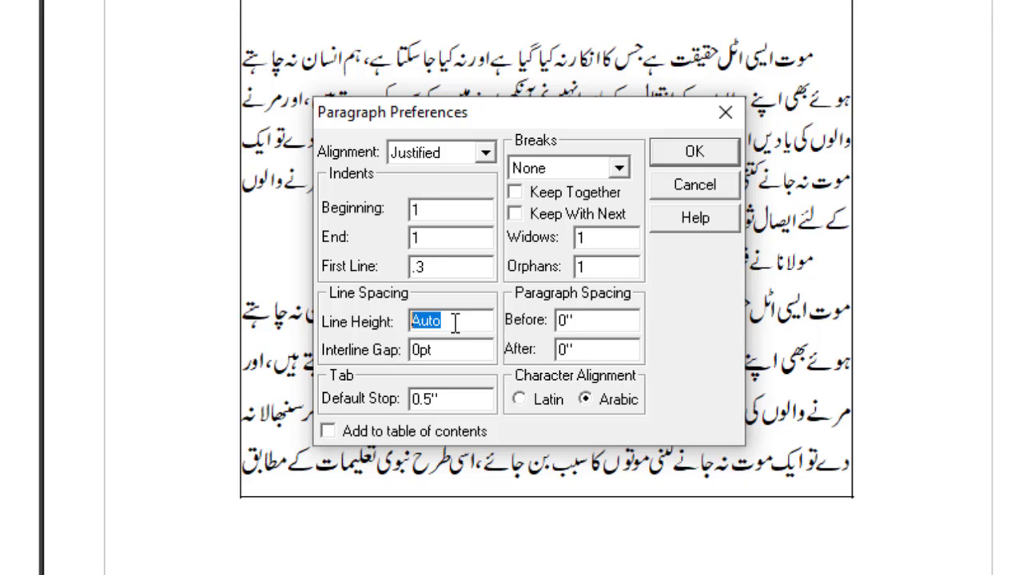
pyautogui.write('24')
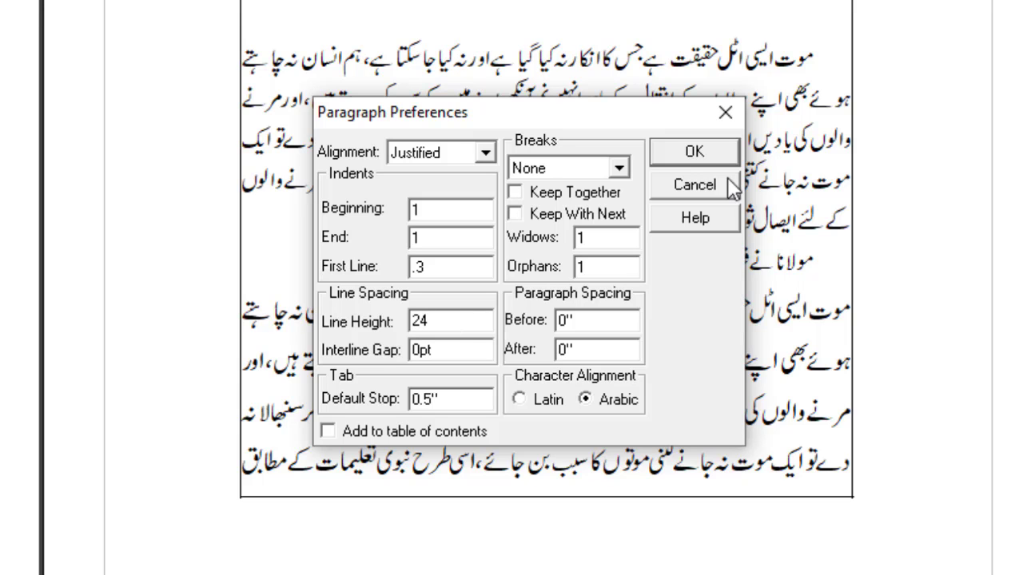
pyautogui.click(698, 154)
pyautogui.click(627, 169)
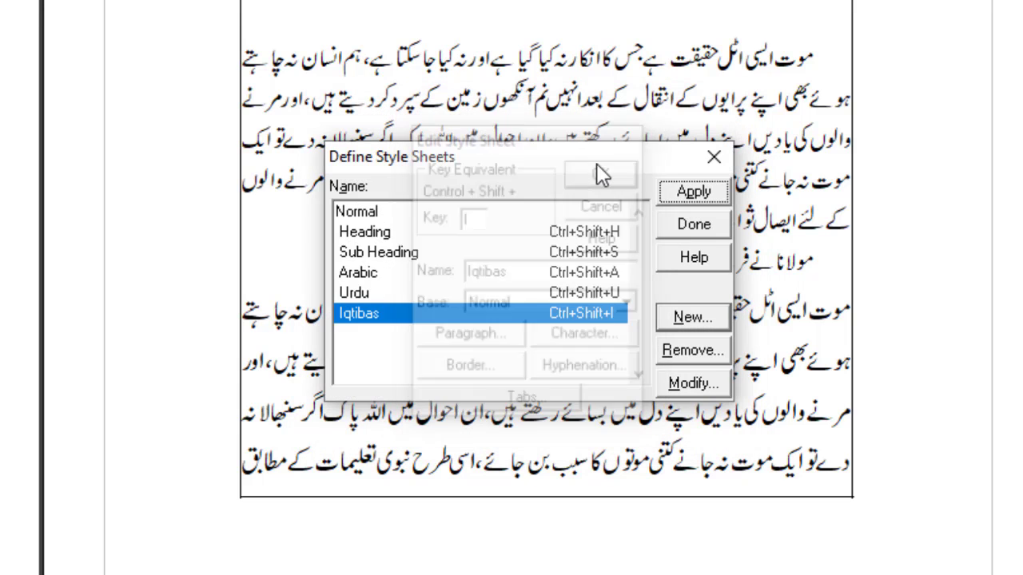
pyautogui.click(689, 197)
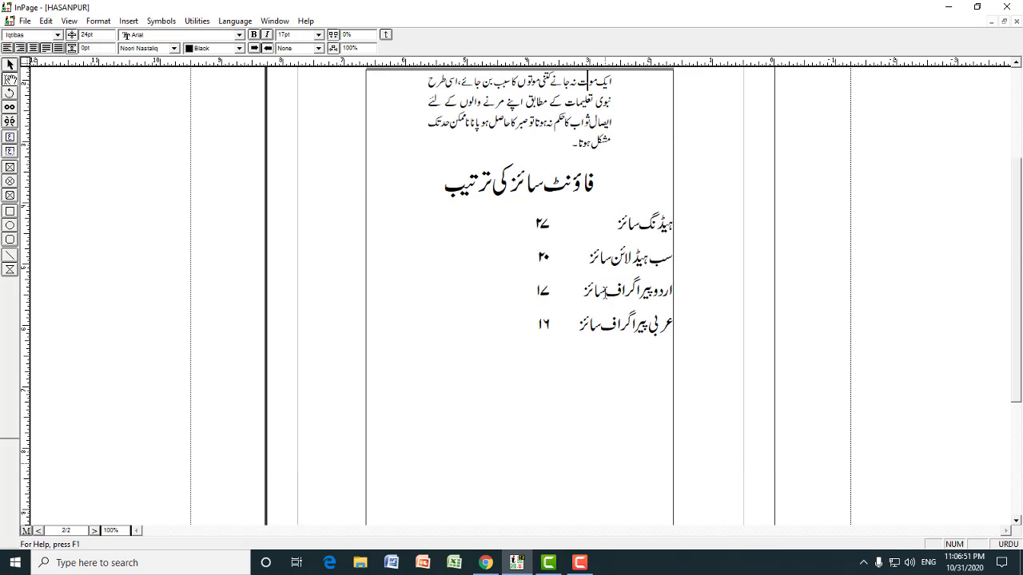
# Step: Move the text cursor from the Iqtibas paragraph up to the empty line between the sub heading and the Arabic paragraph
pyautogui.scroll(3, 604, 292)
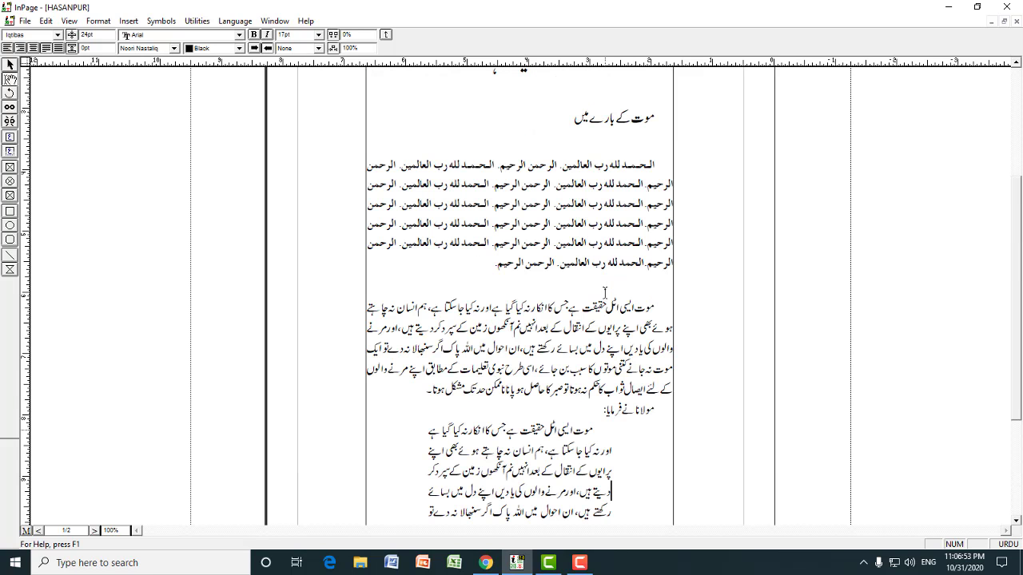
pyautogui.press('Up')
pyautogui.press('Up')
pyautogui.press('Up')
pyautogui.press('Up')
pyautogui.press('Up')
pyautogui.press('Up')
pyautogui.press('Up')
pyautogui.press('Up')
pyautogui.press('Up')
pyautogui.press('Up')
pyautogui.press('Up')
pyautogui.press('Up')
pyautogui.press('Up')
pyautogui.press('Up')
pyautogui.press('Up')
pyautogui.press('Up')
pyautogui.press('Up')
pyautogui.press('Up')
pyautogui.press('Up')
pyautogui.press('Up')
pyautogui.press('Up')
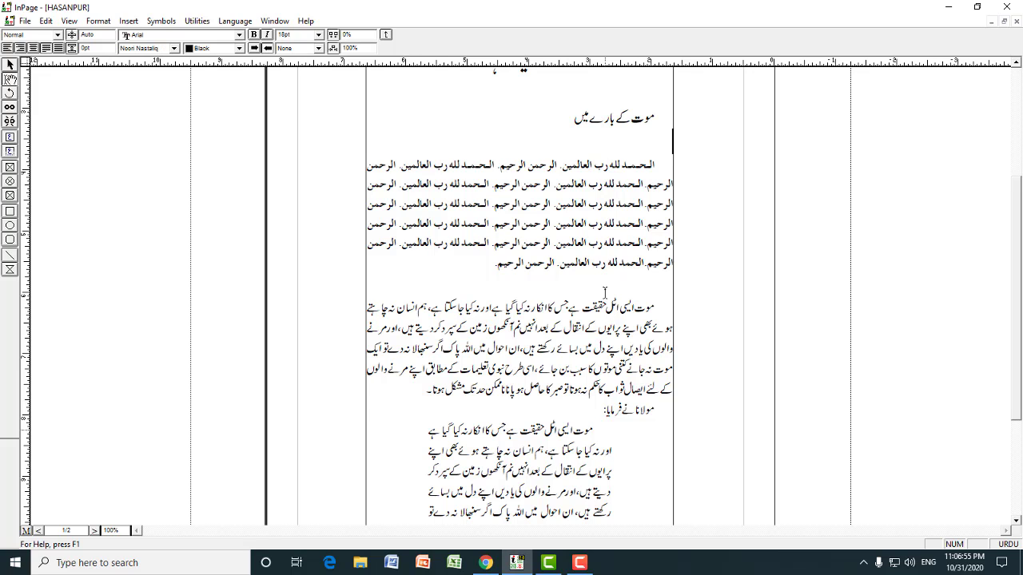